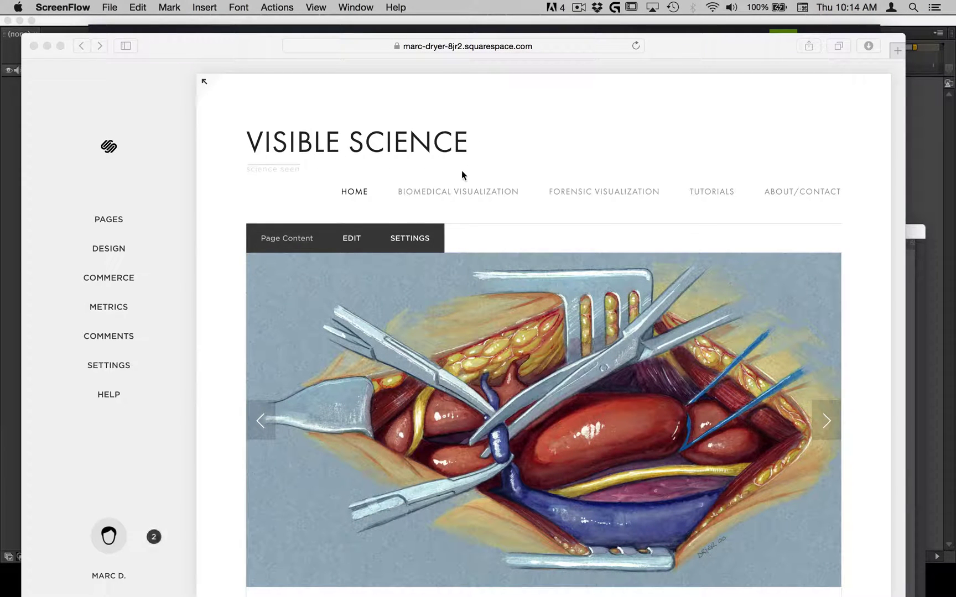
- Bring the browser with the Squarespace site editor into focus and nudge the window up
click(802, 208)
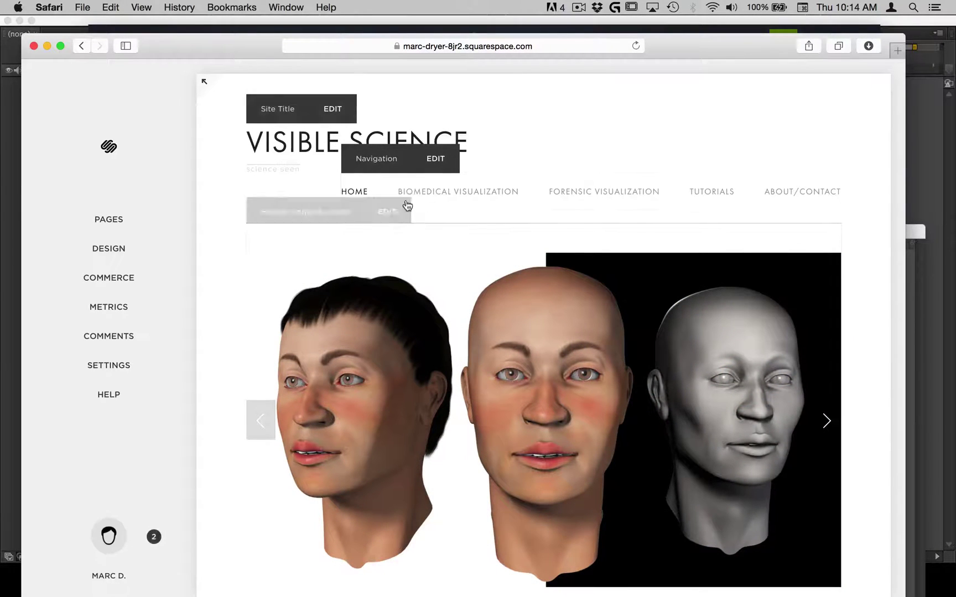
mouse_move(465, 199)
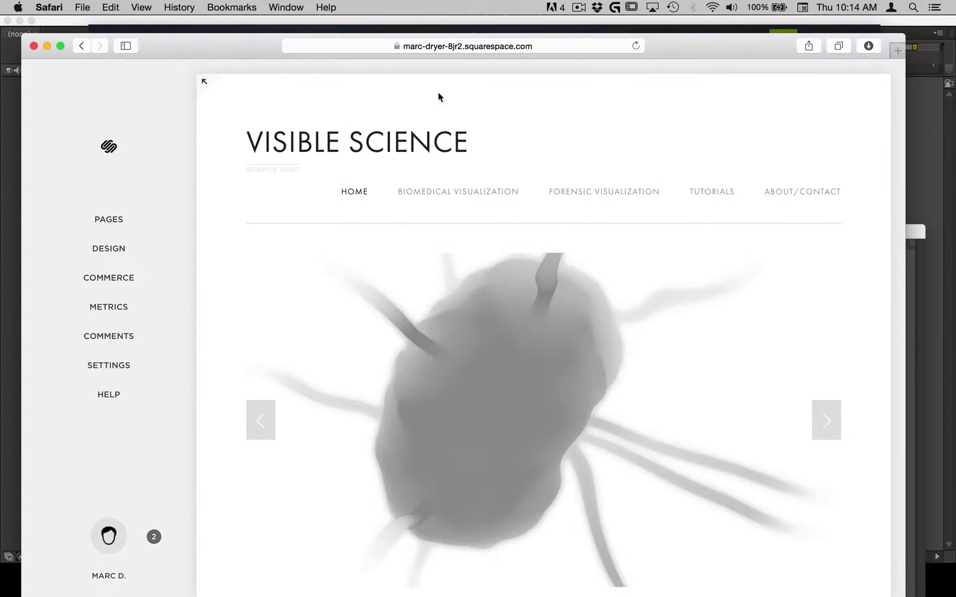
drag(236, 43, 238, 27)
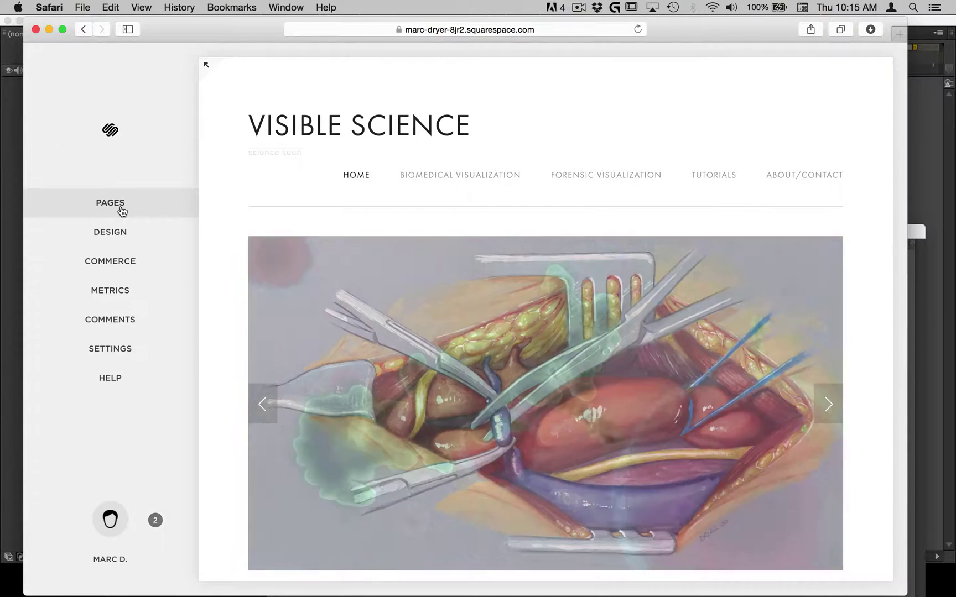
- Show the Pages panel and look through the Top Navigation and Not Linked page lists
click(122, 209)
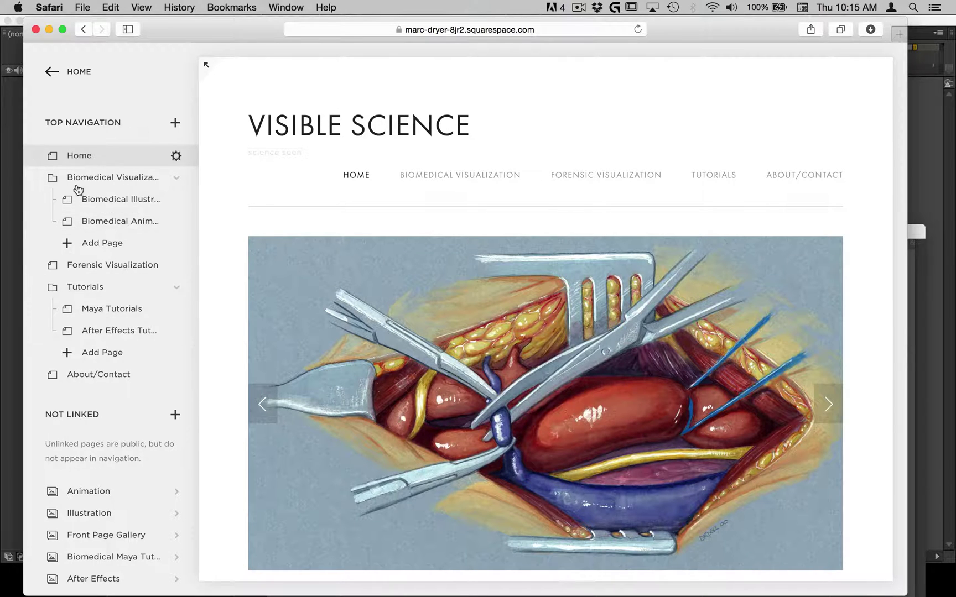
scroll(91, 401, down, 3)
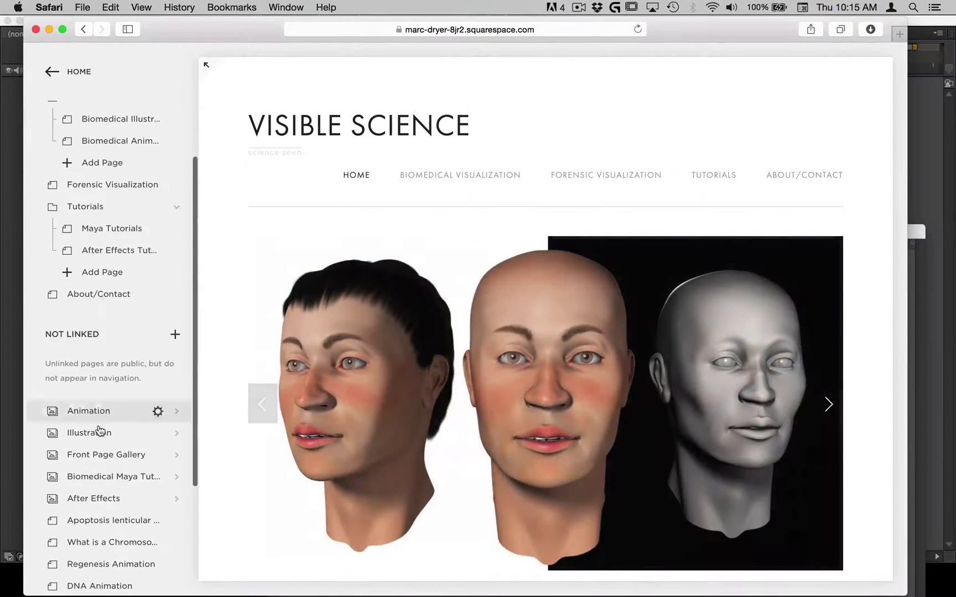
scroll(99, 430, down, 6)
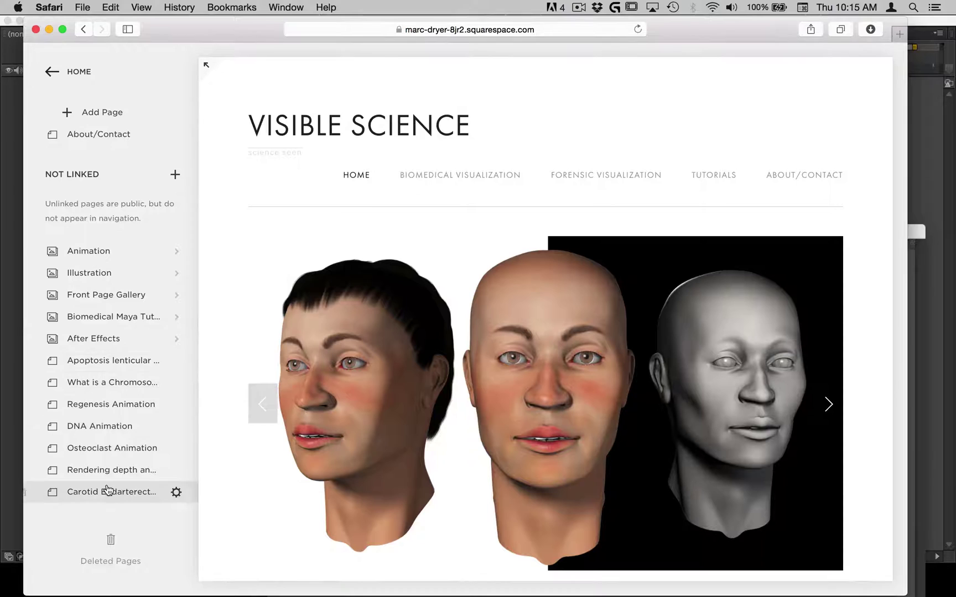
scroll(131, 355, up, 2)
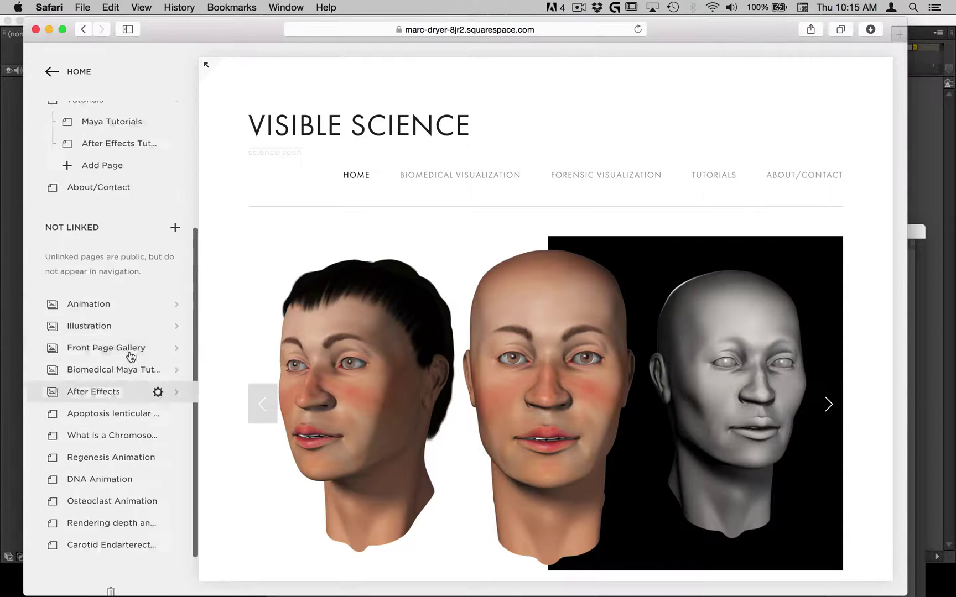
scroll(131, 356, up, 7)
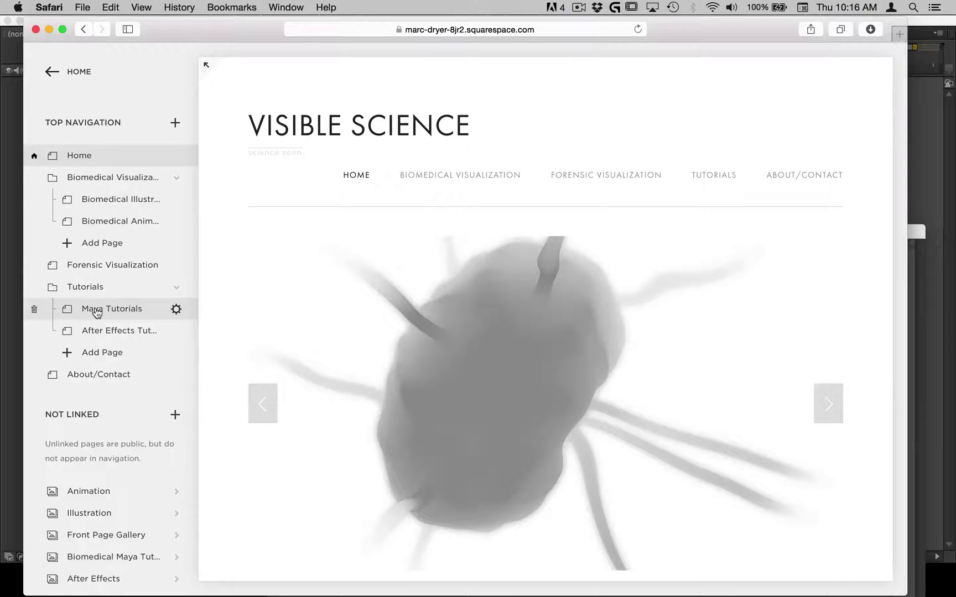
- Open the Maya Tutorials page and scroll through its Biomedical 3D Visualization Tutorials video grid
click(95, 310)
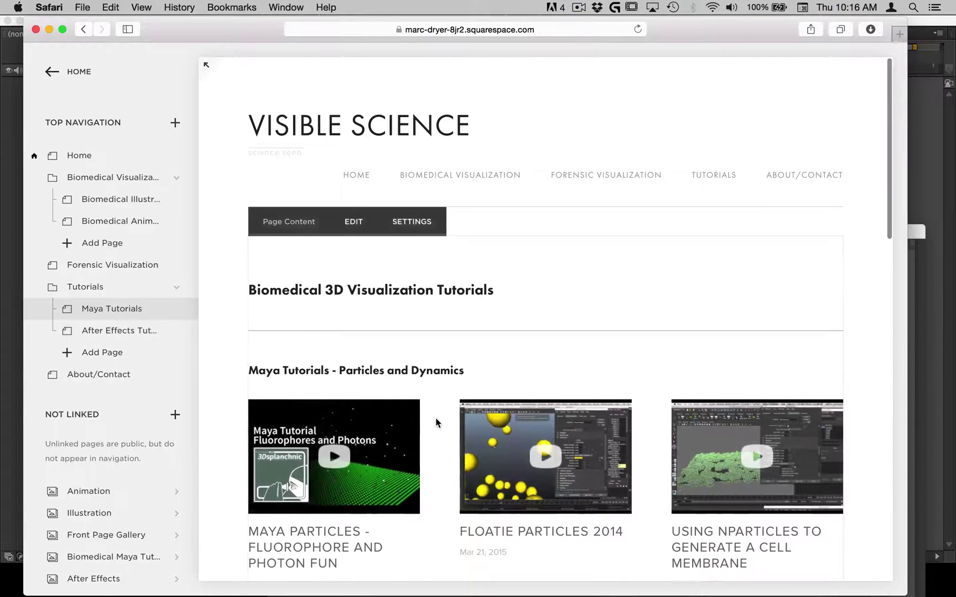
scroll(437, 421, down, 3)
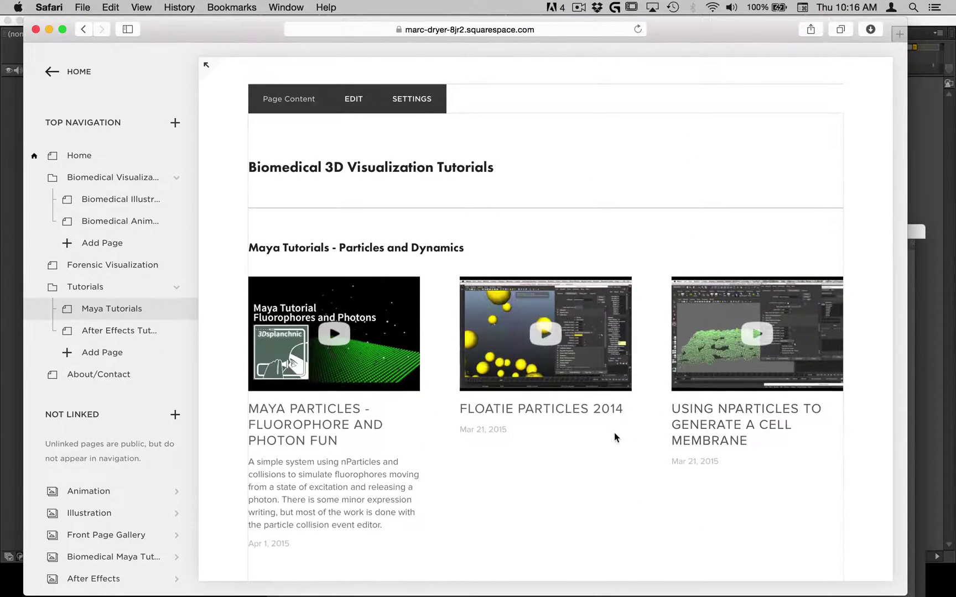
scroll(612, 436, down, 3)
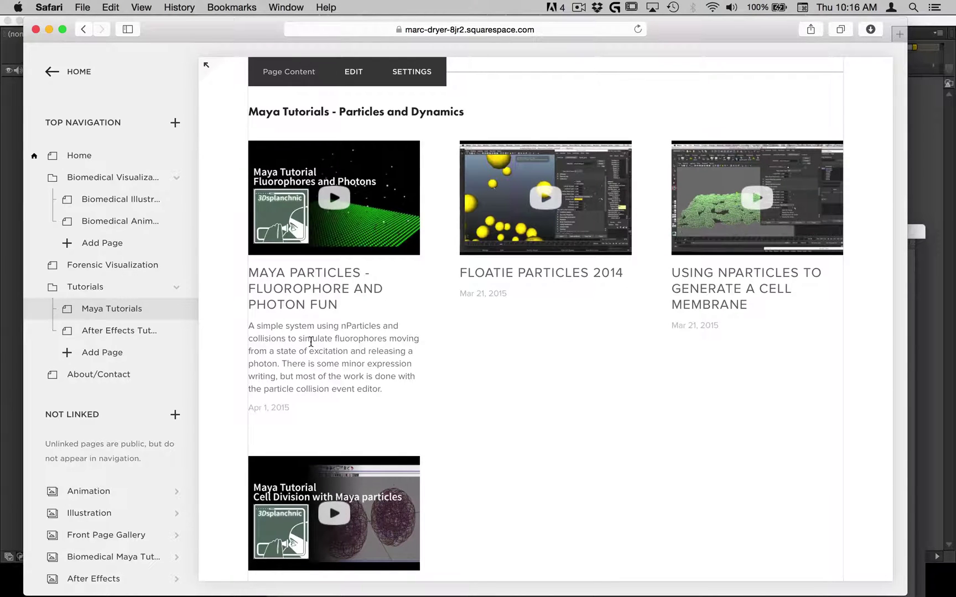
scroll(506, 469, down, 6)
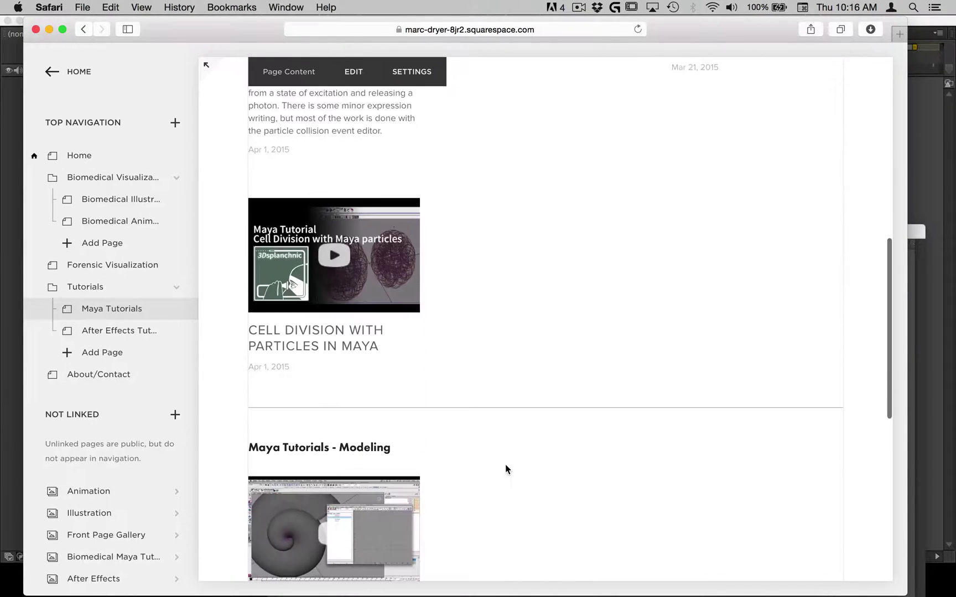
scroll(477, 382, up, 2)
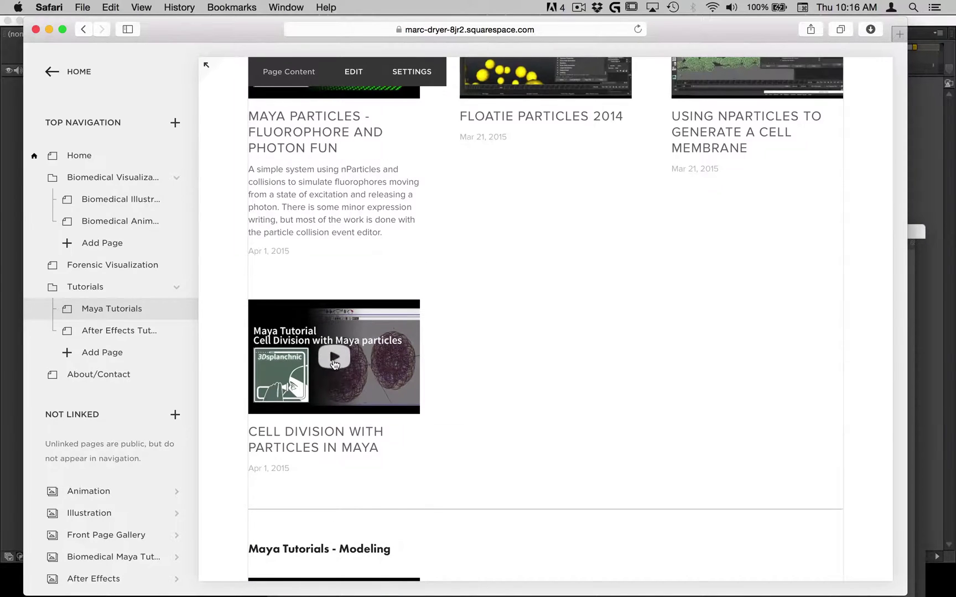
- Play, pause and close the Cell Division with Particles video, then scroll the sidebar down
click(334, 358)
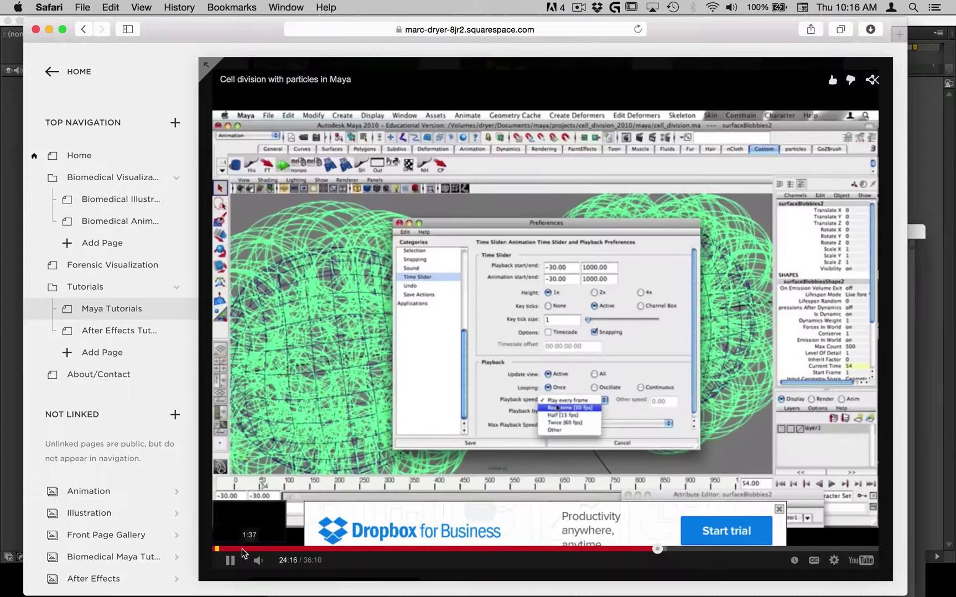
click(231, 561)
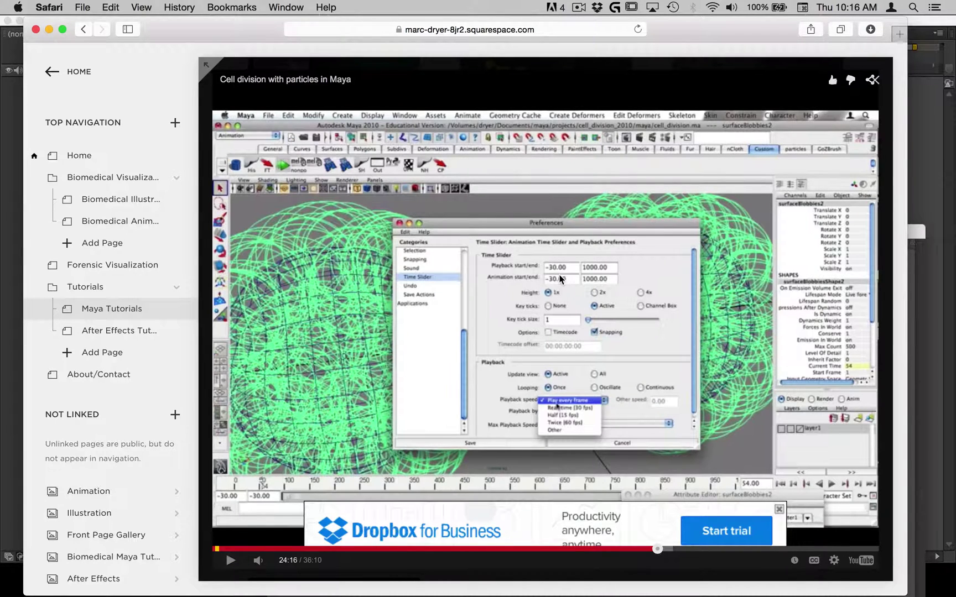
click(876, 86)
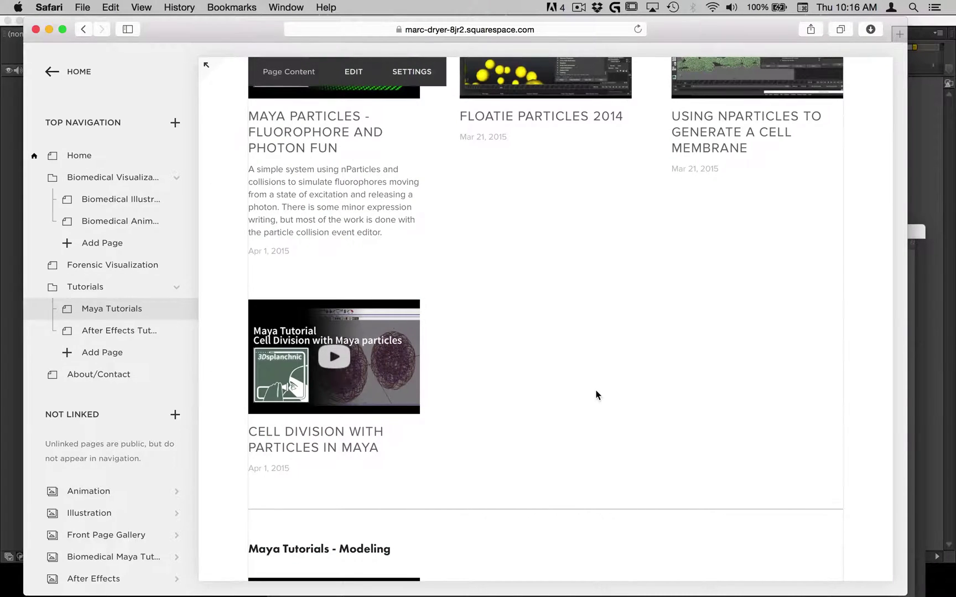
scroll(596, 396, down, 4)
scroll(597, 393, up, 4)
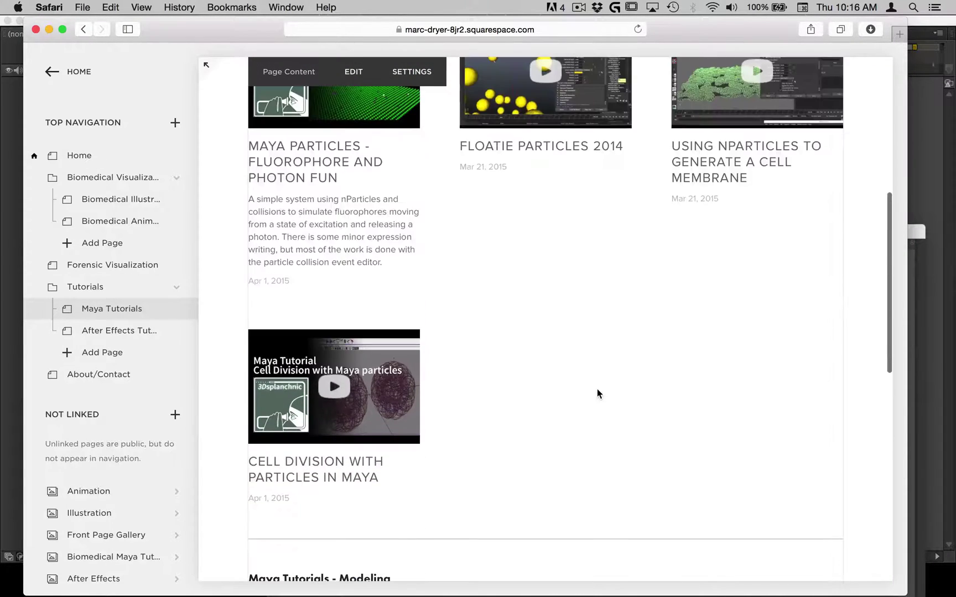
scroll(597, 393, up, 4)
scroll(597, 390, up, 3)
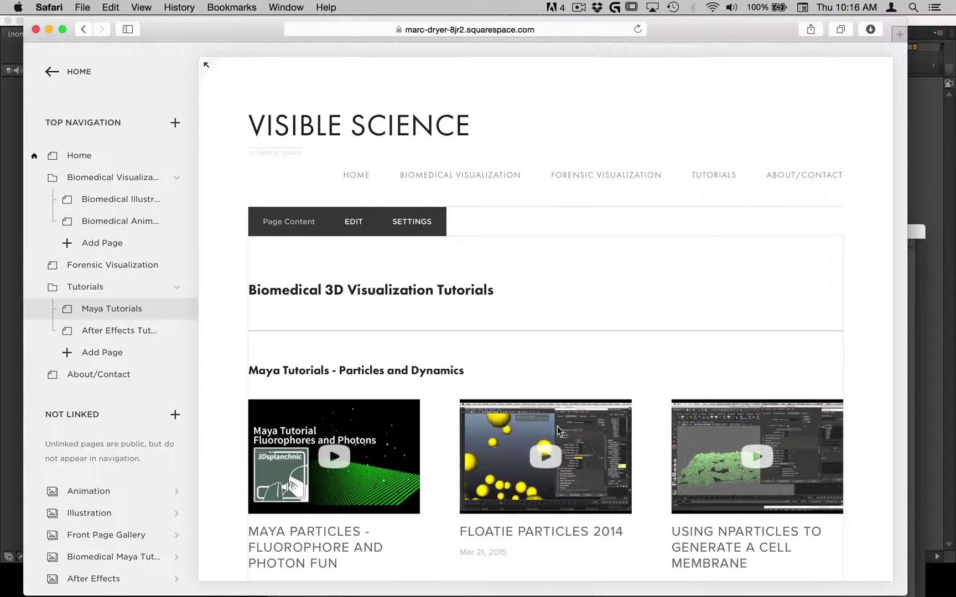
scroll(553, 426, down, 3)
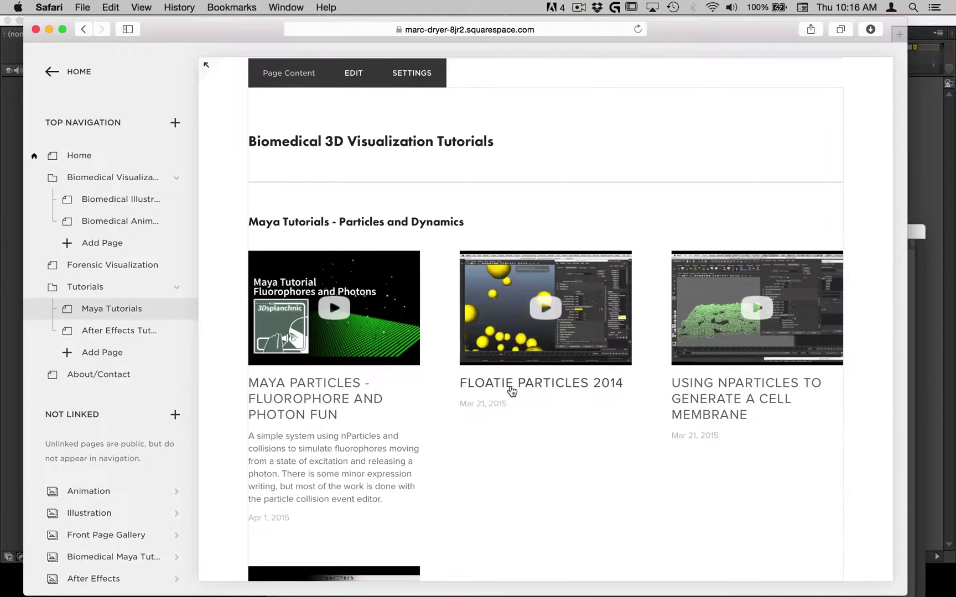
scroll(168, 479, down, 5)
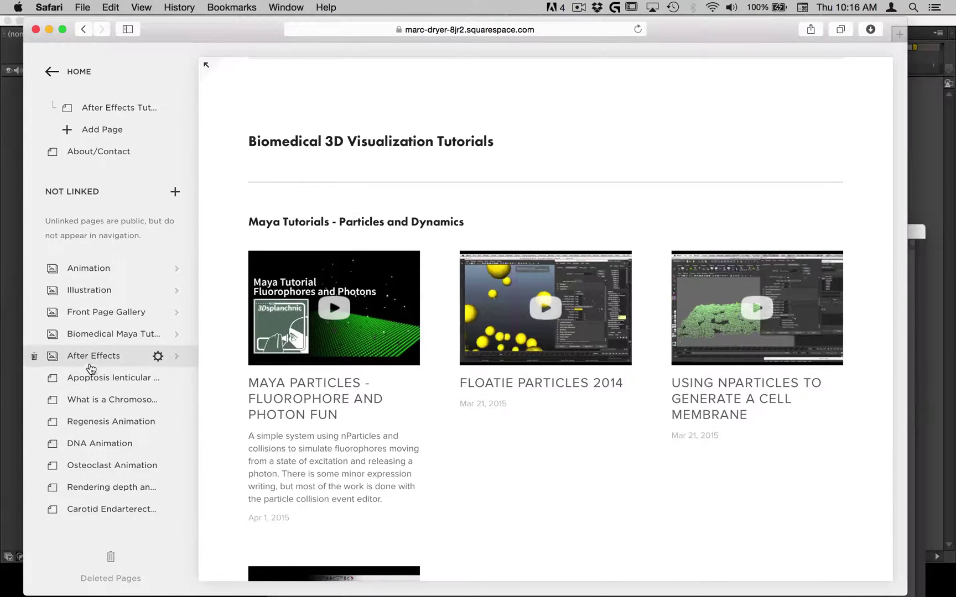
- Open the Biomedical Maya Tutorials gallery, cancel a started video addition, and select Maya Particles
click(94, 337)
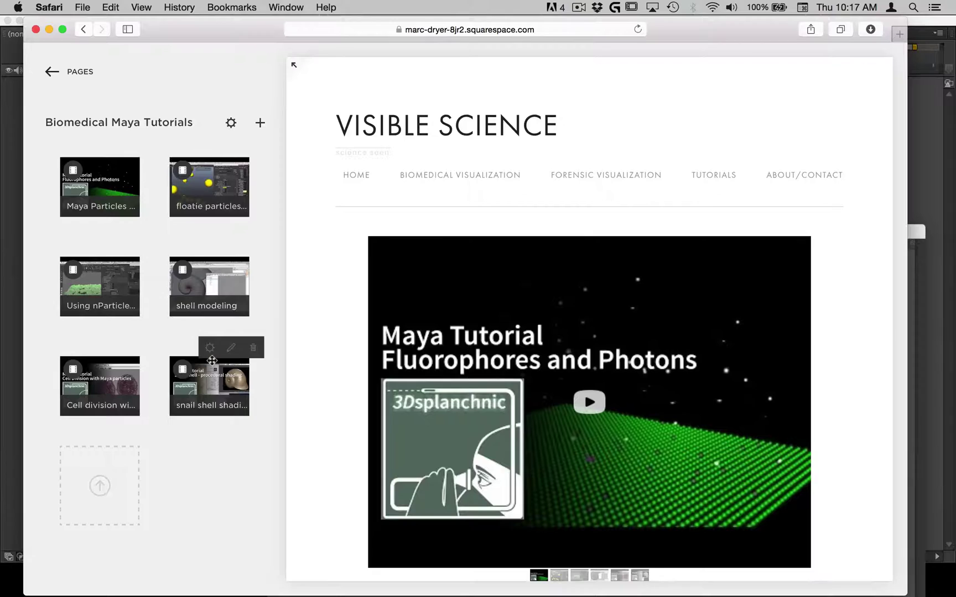
click(260, 123)
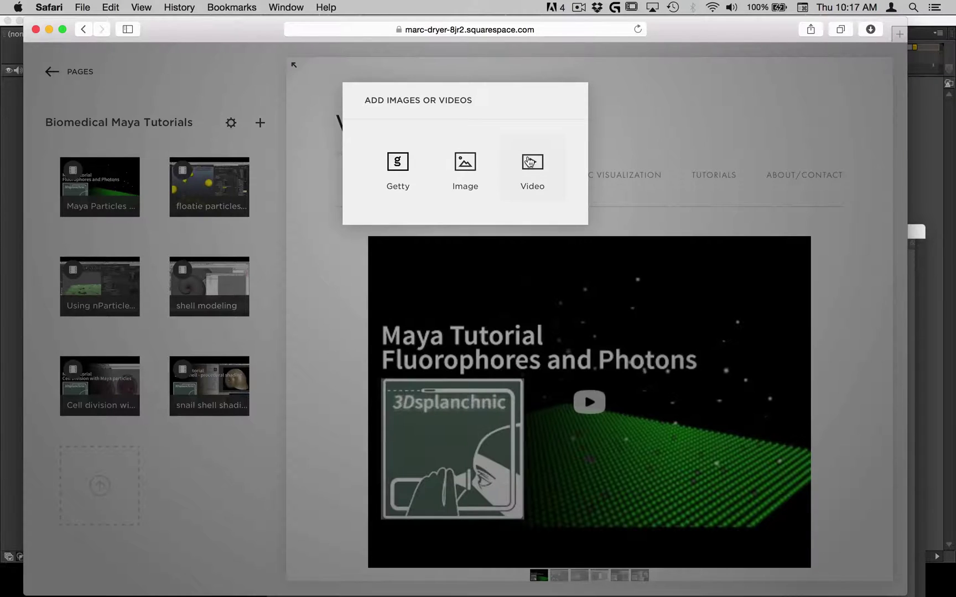
click(531, 161)
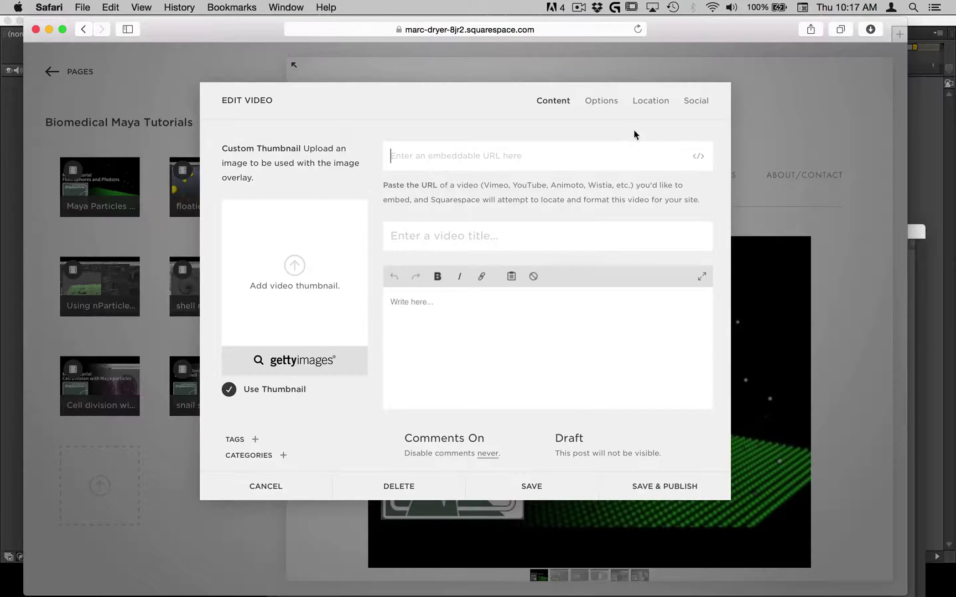
click(284, 487)
drag(196, 400, 113, 184)
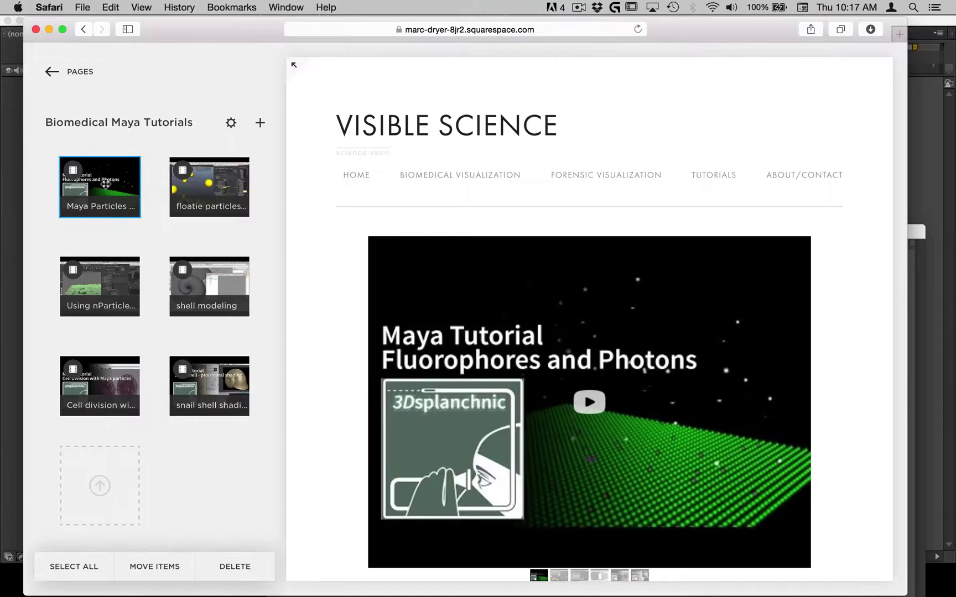
- In a new tab, go to YouTube's 3D Splanchnic channel and play 'Using the Command Line Render option in Maya'
key(super+t)
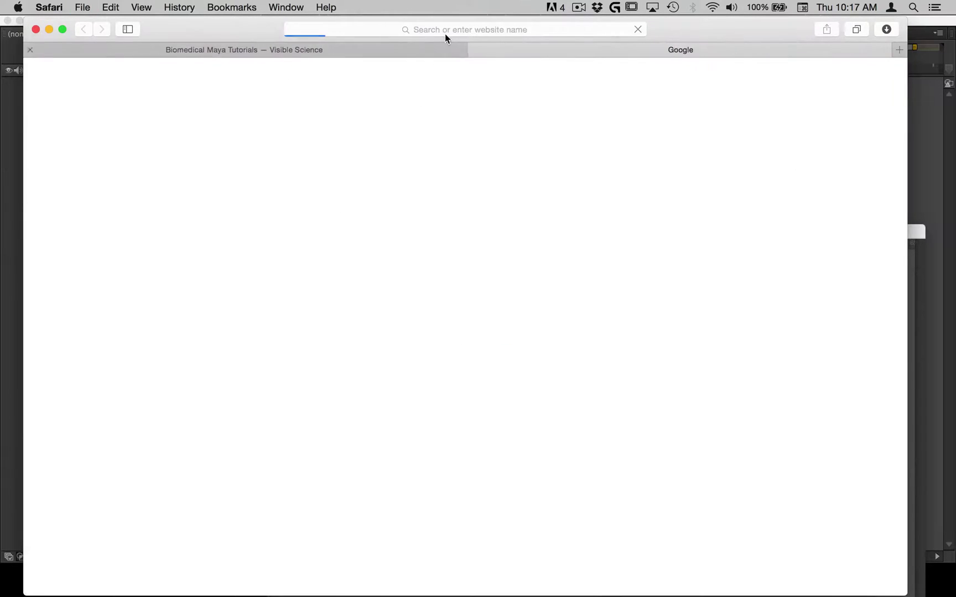
click(444, 28)
click(794, 95)
click(788, 78)
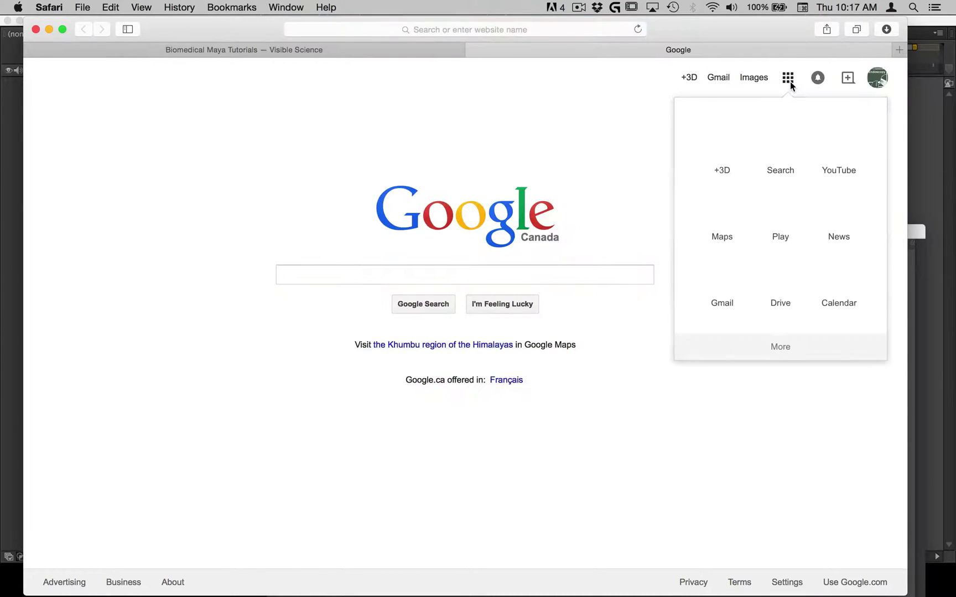
click(828, 148)
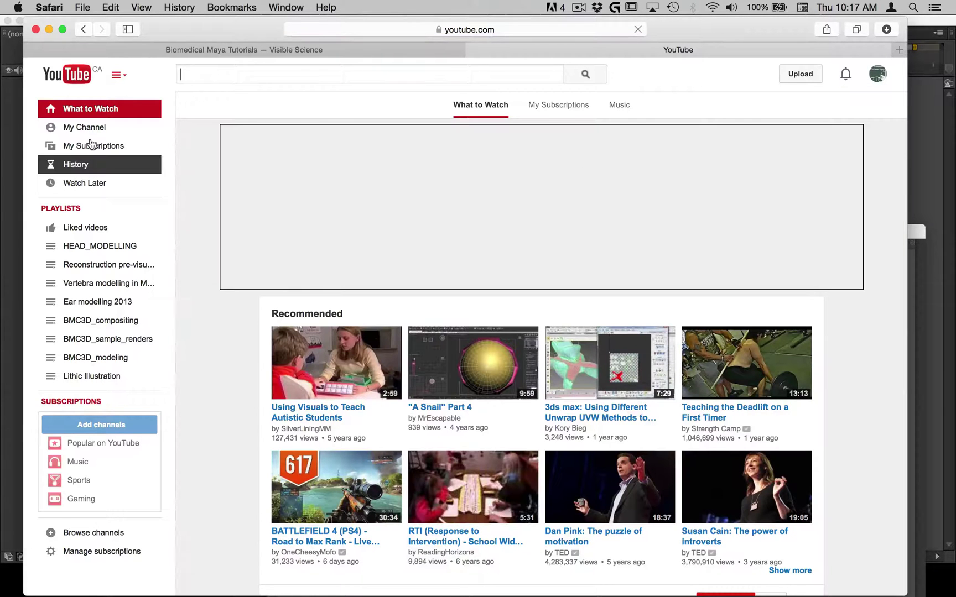
click(88, 131)
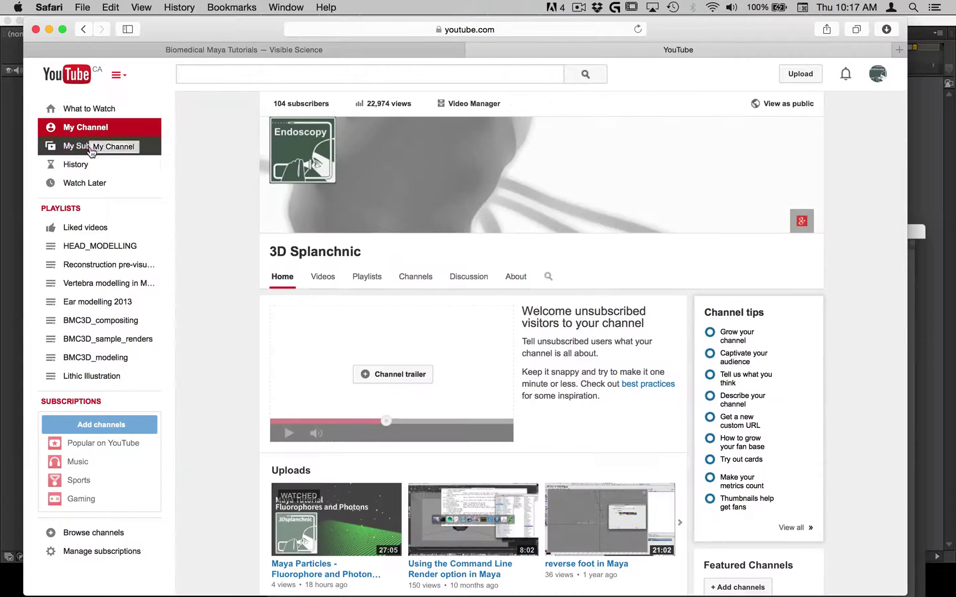
scroll(418, 406, down, 5)
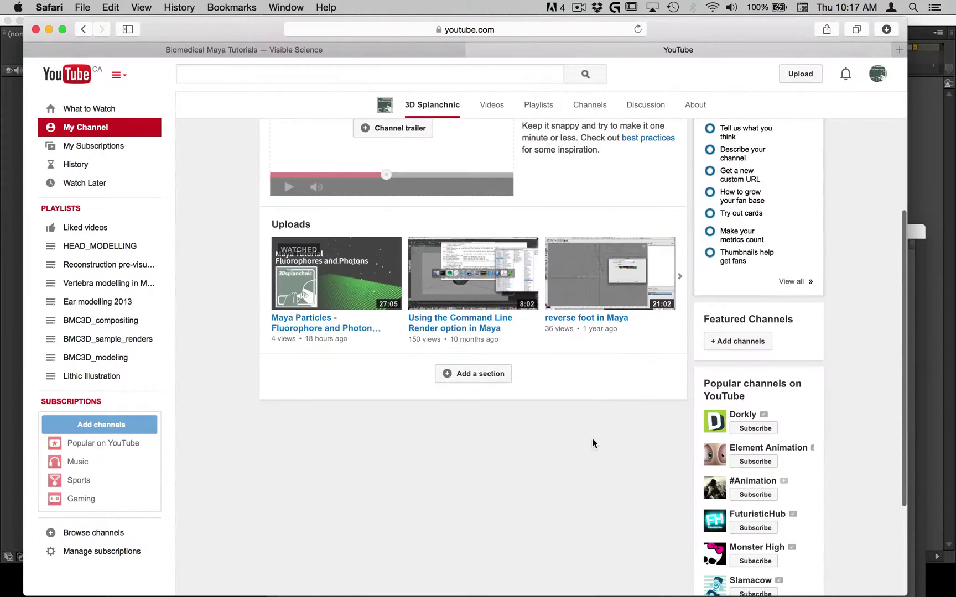
click(452, 278)
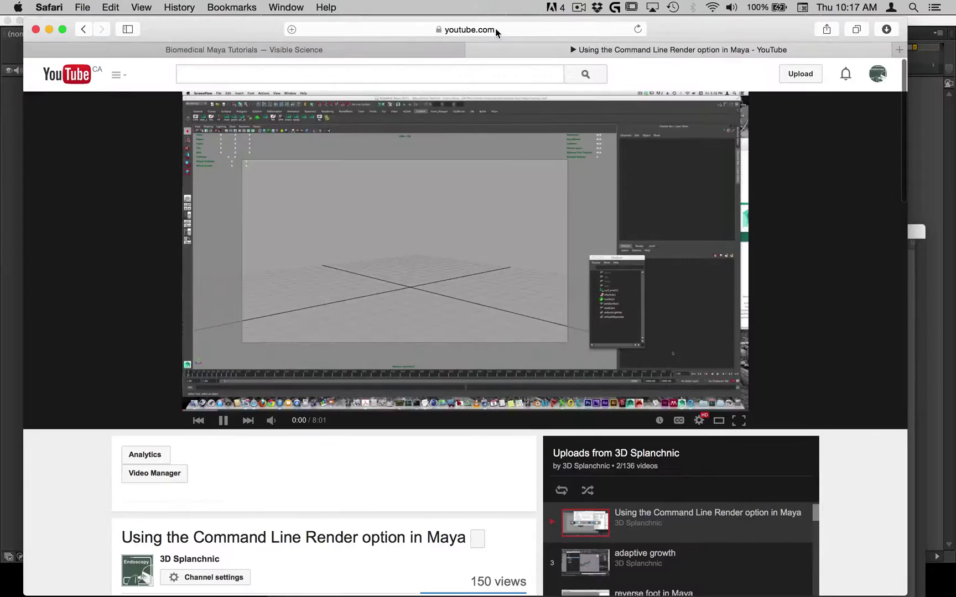
- Copy the video's YouTube address and pause playback
click(495, 28)
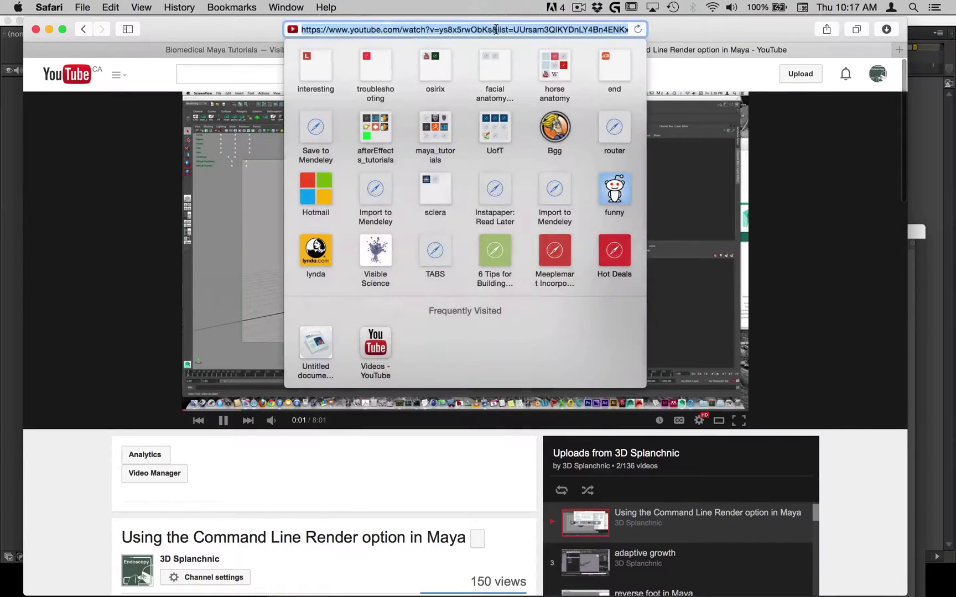
click(218, 426)
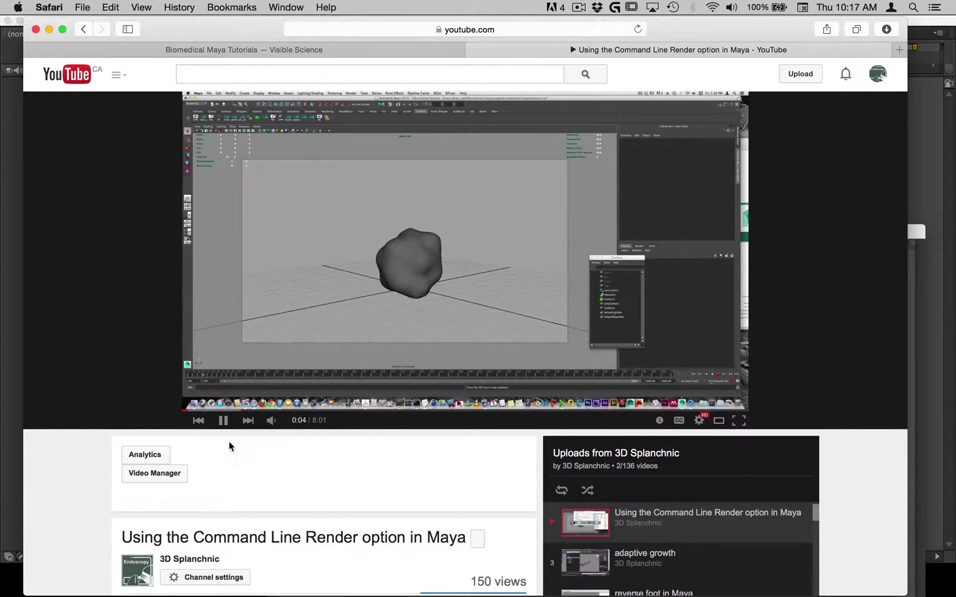
key(space)
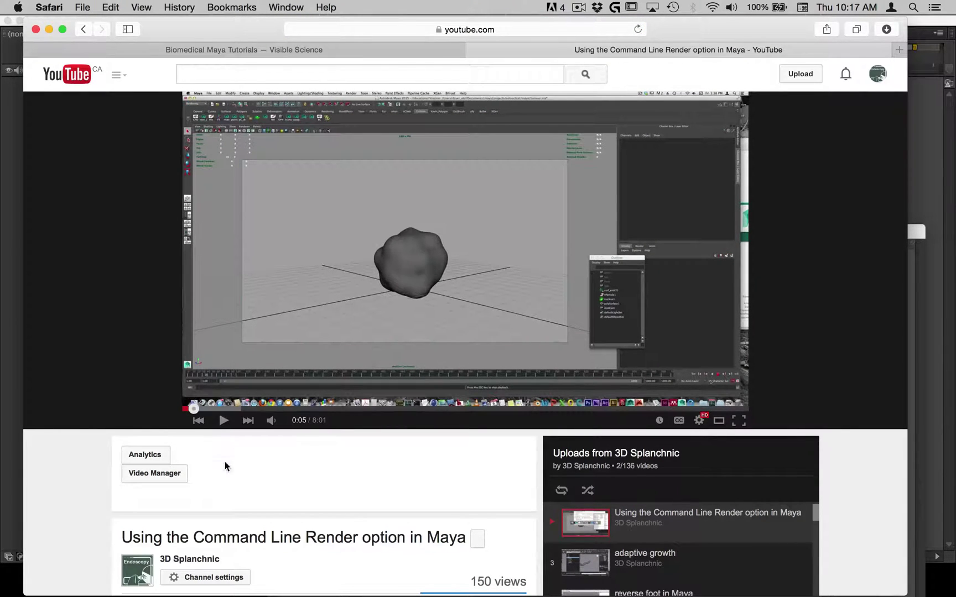
- Add the copied YouTube link as a new video with a description to the Biomedical Maya Tutorials gallery and publish
click(277, 50)
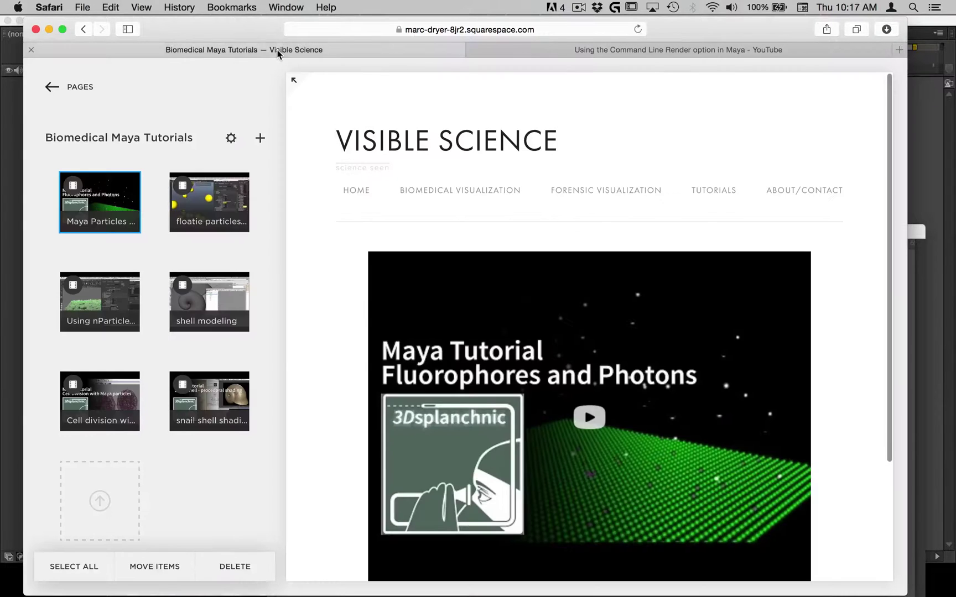
click(259, 139)
click(531, 182)
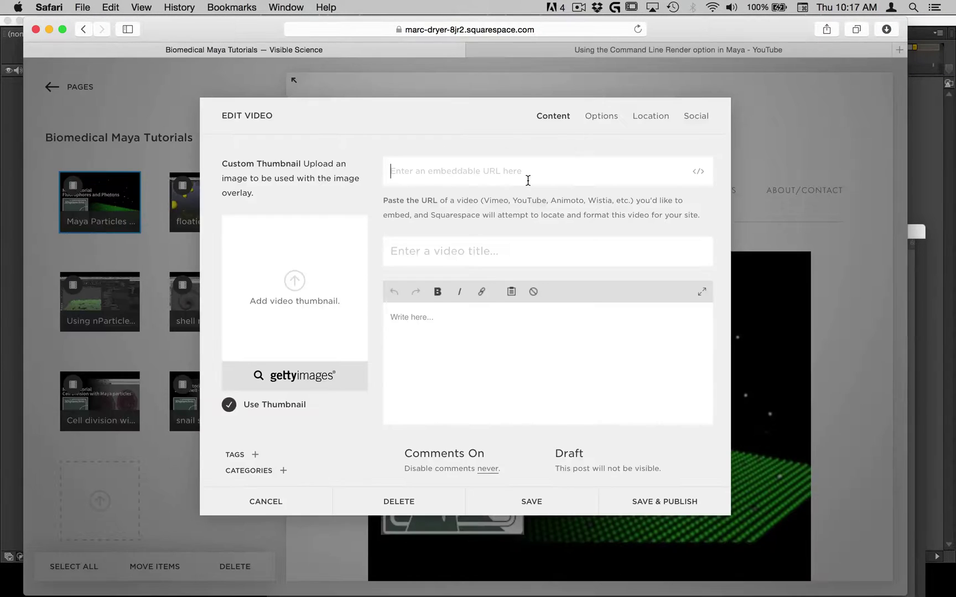
text(https://www.youtube.com/watch?v=ys8x5rwObKs&list=UUrsam3QlKYDnLY4Bn4ENKxw)
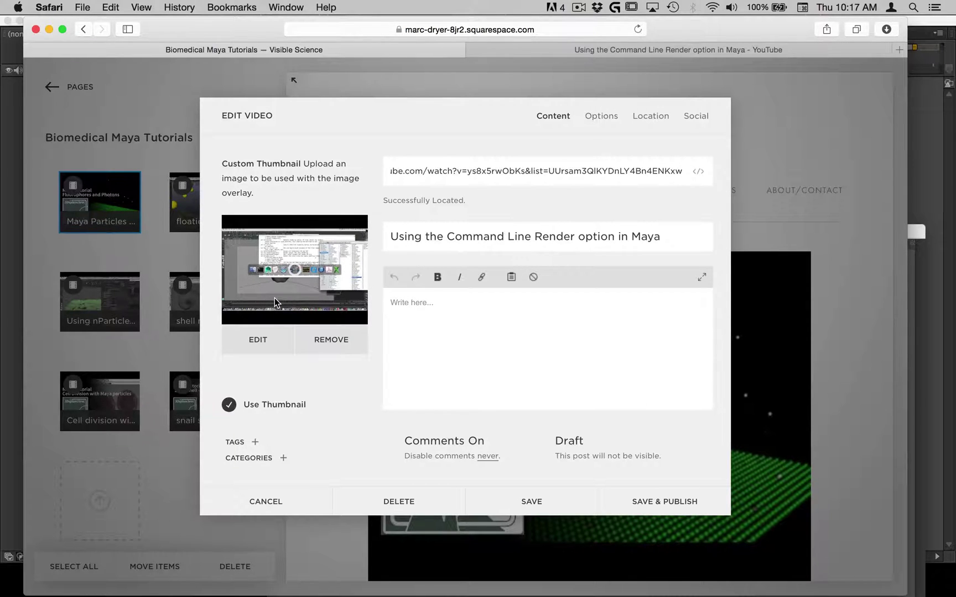
click(406, 317)
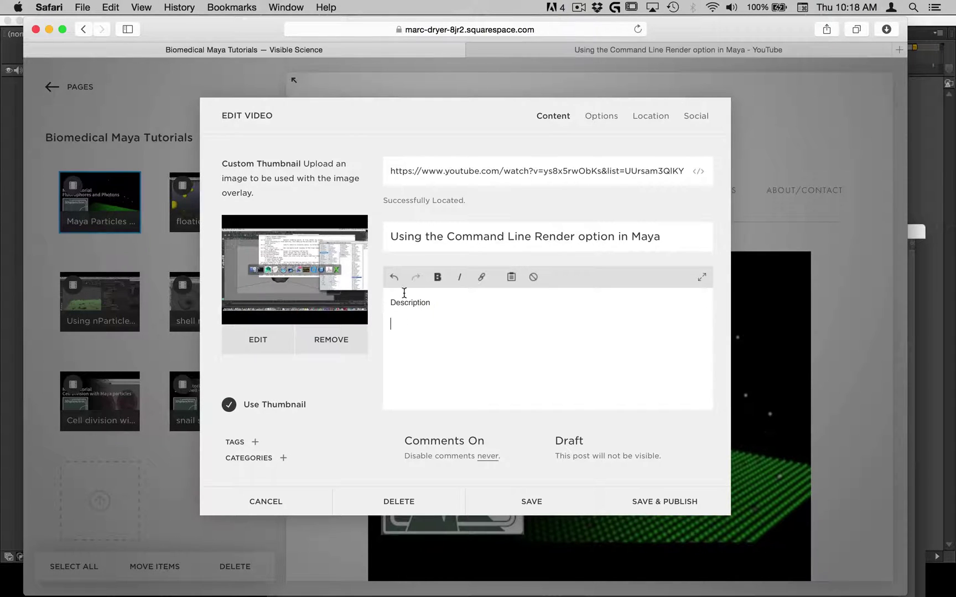
click(661, 501)
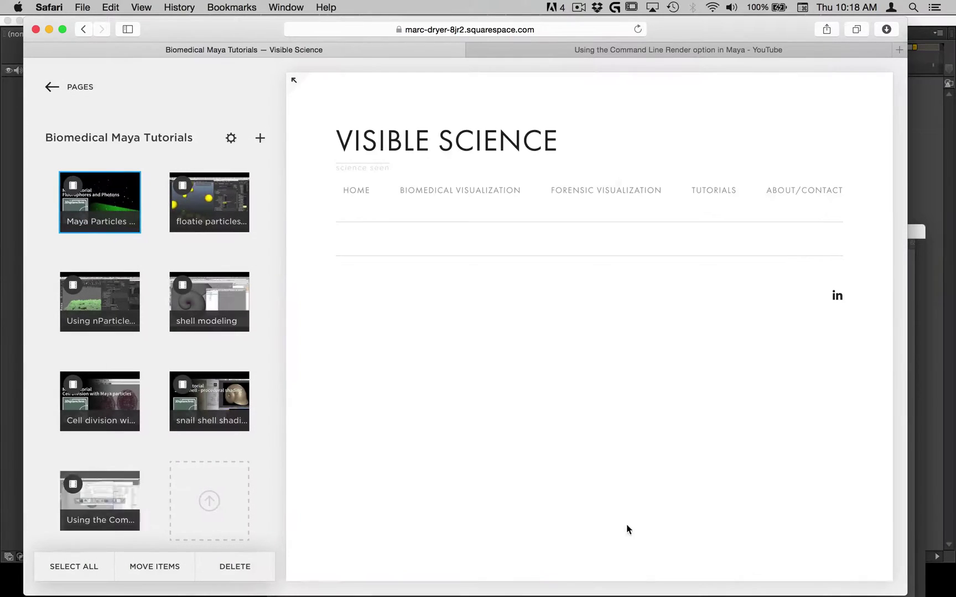
- Open Edit Video for the new 'Using the Command Line Render option in Maya' thumbnail
mouse_move(116, 516)
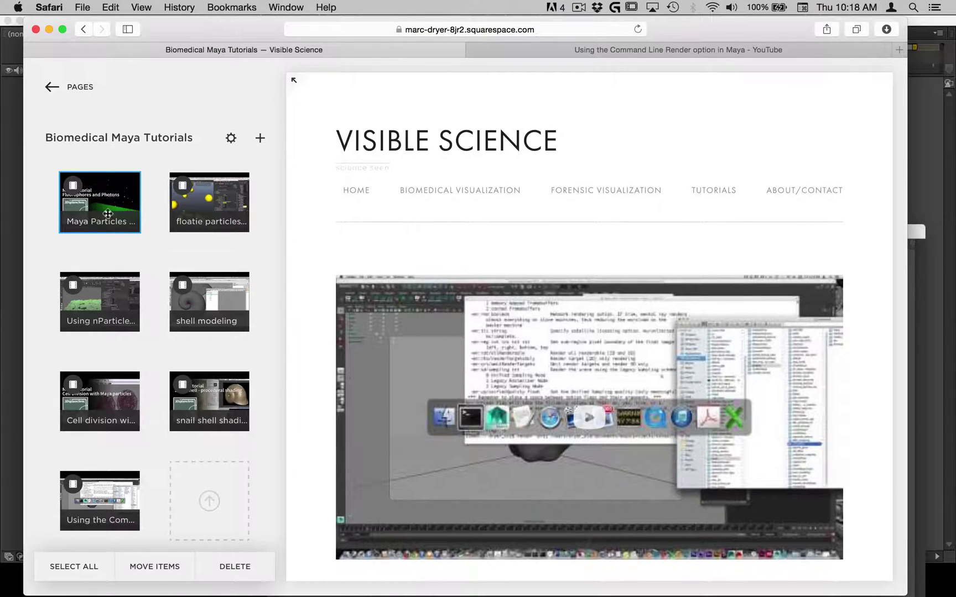
mouse_move(216, 286)
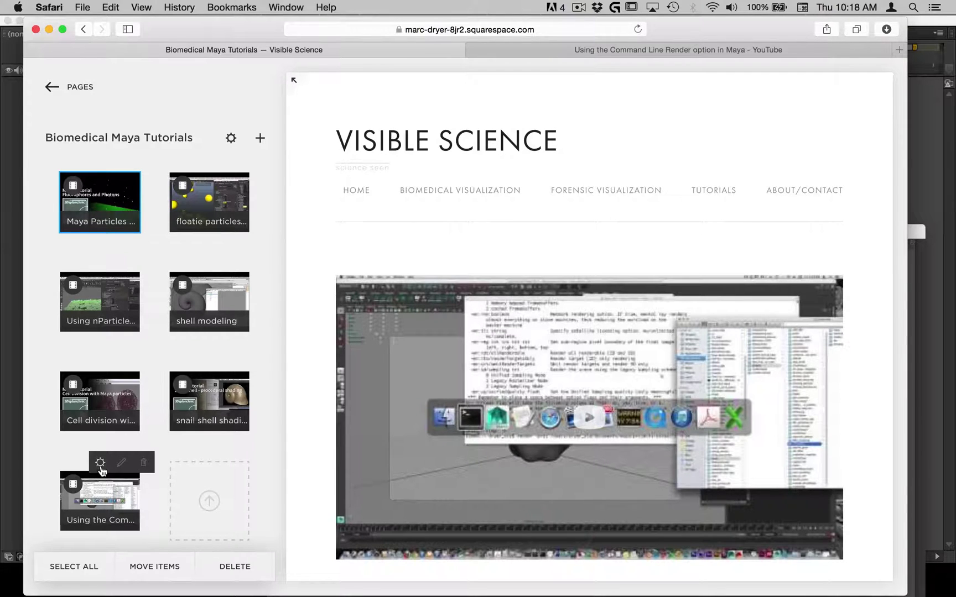
click(101, 464)
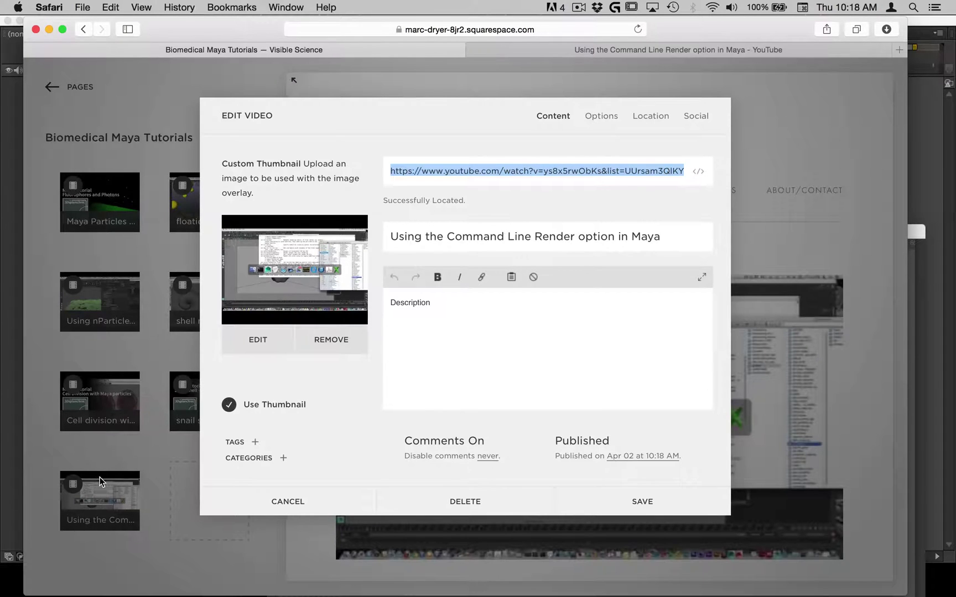
- Create a 'rendering' category, assign it to the Command Line Render video, and save
click(249, 460)
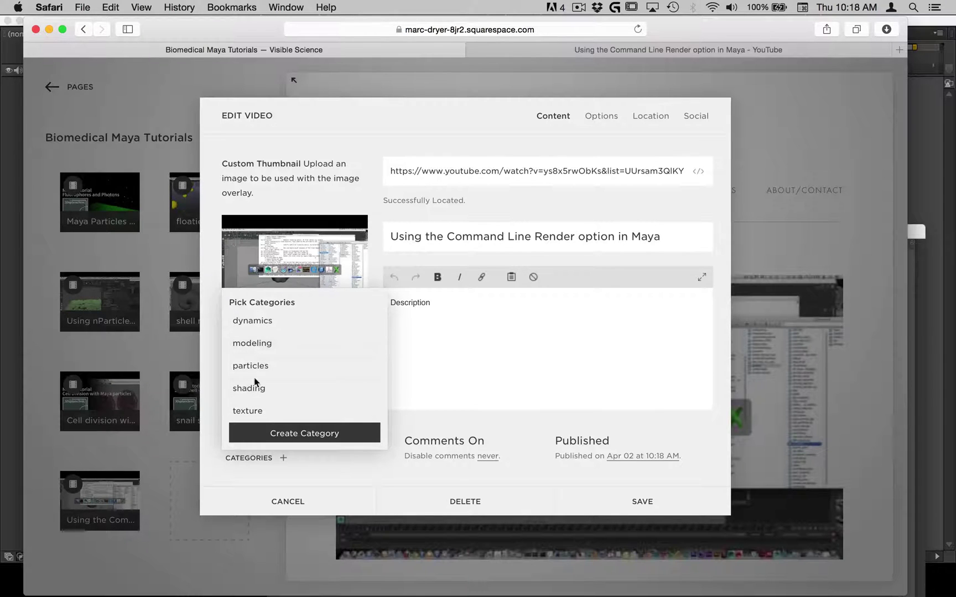
click(274, 432)
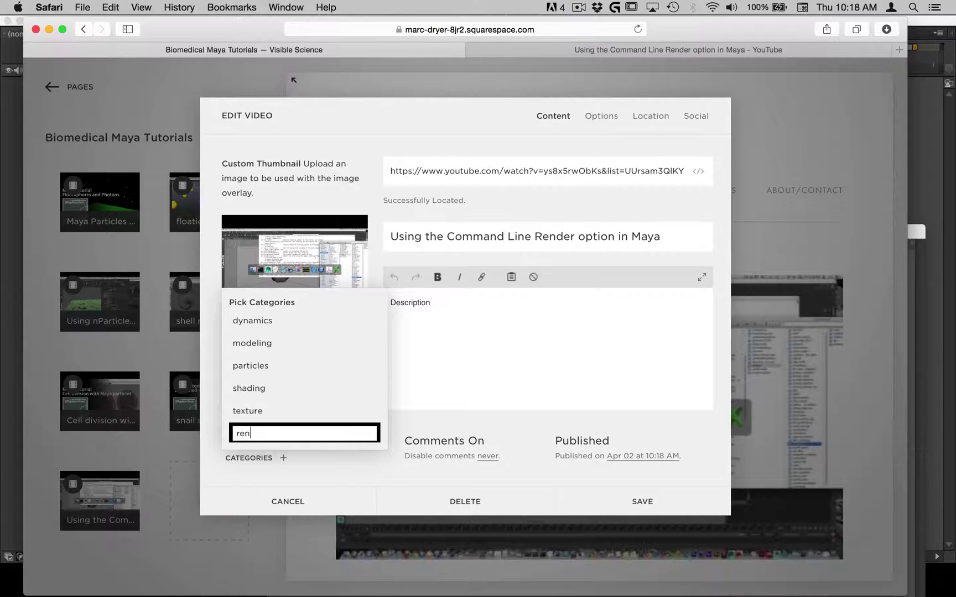
text(rendering)
key(Return)
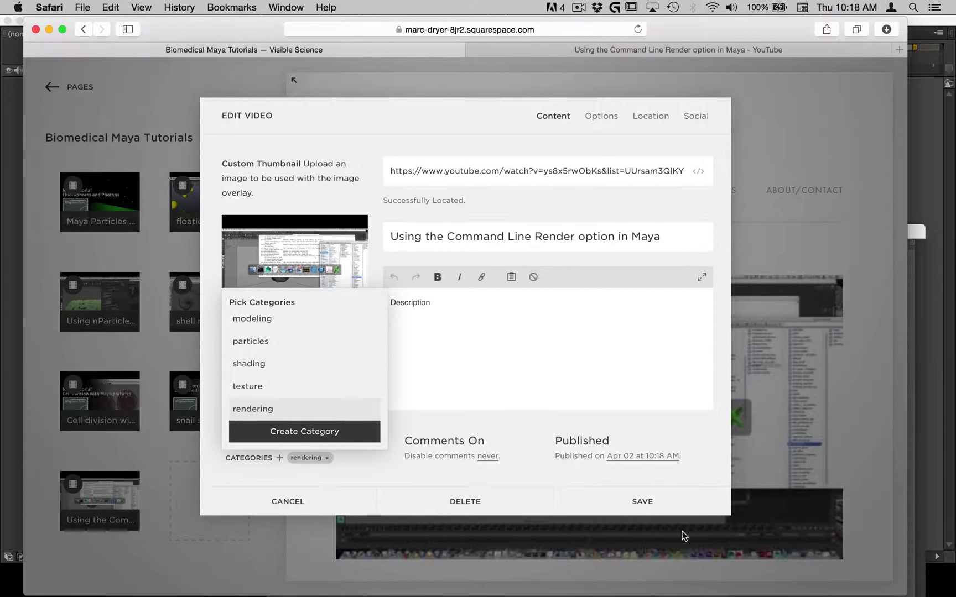
click(667, 514)
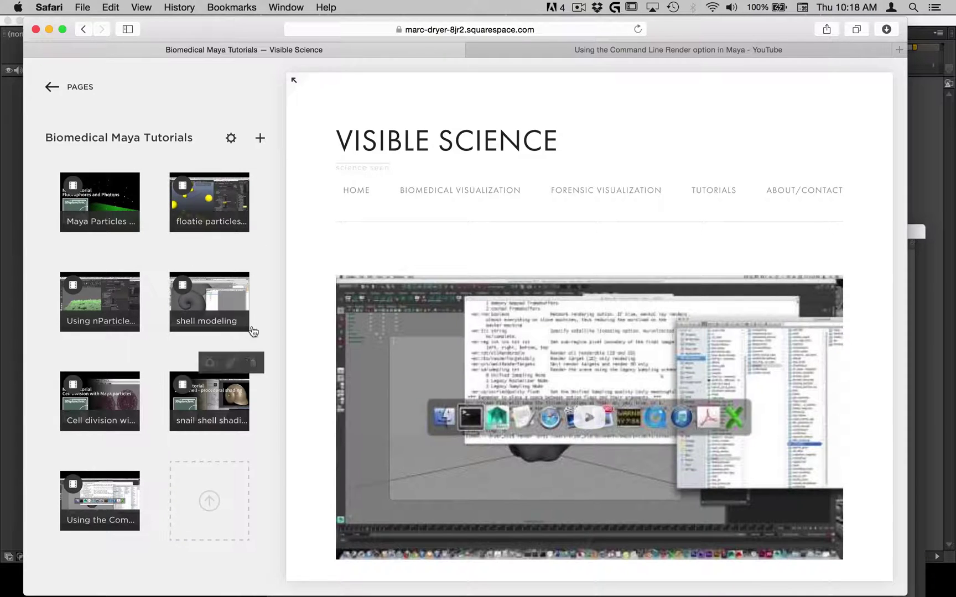
- Check the Maya Particles video's categories without changes, then return to the full Pages list
click(100, 165)
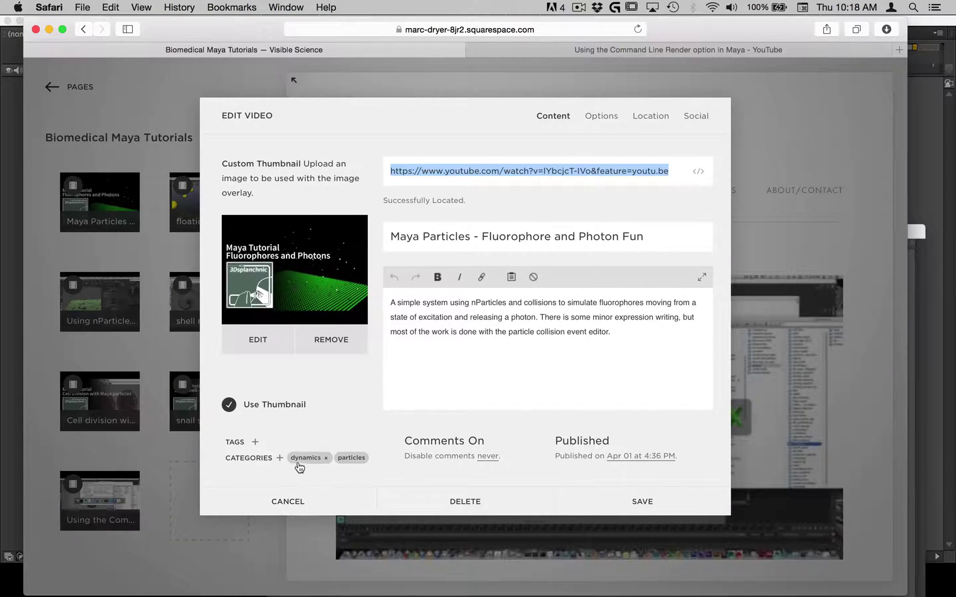
click(338, 508)
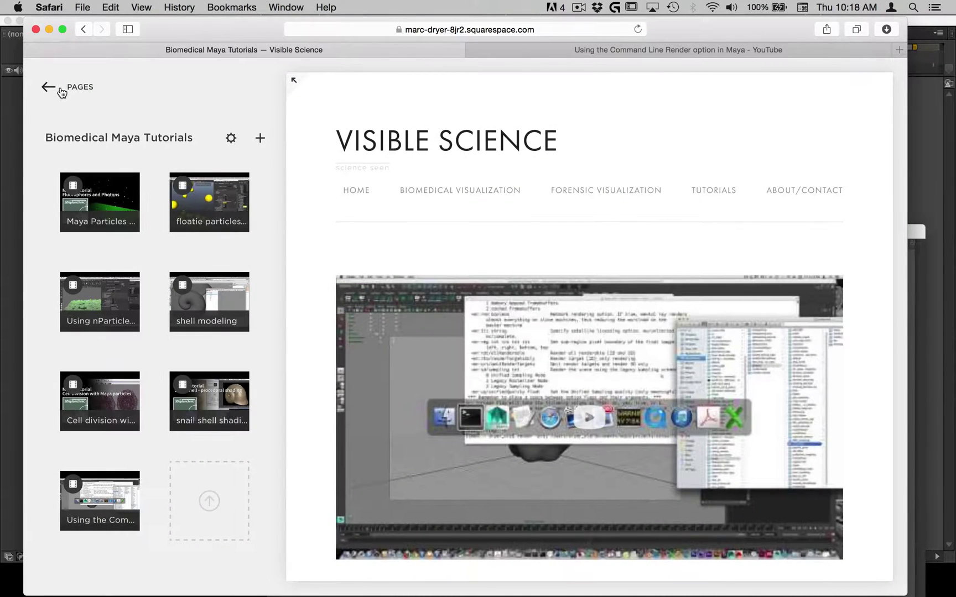
click(59, 88)
scroll(80, 379, up, 5)
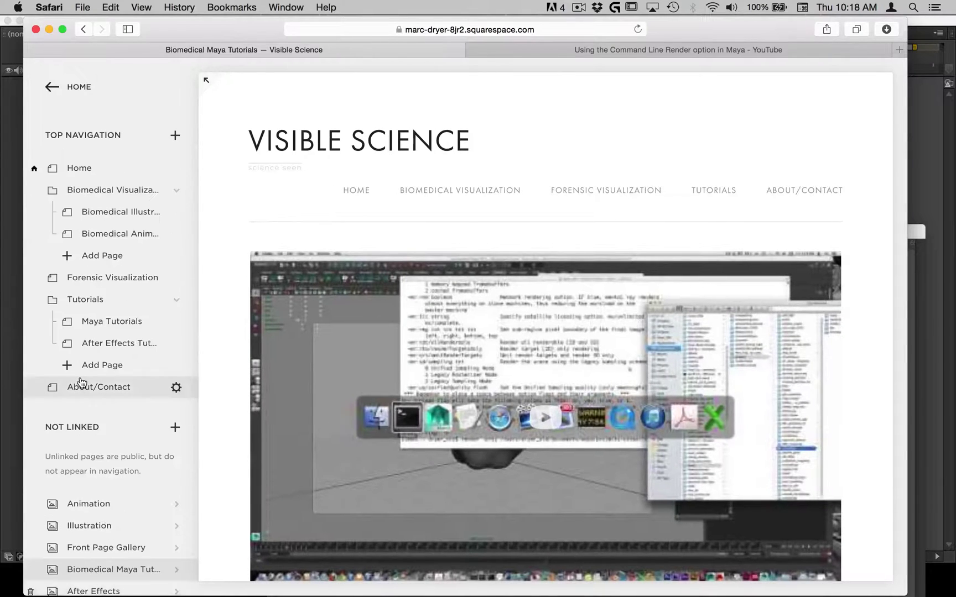
- Open the Maya Tutorials page and enter edit mode for its content
click(92, 329)
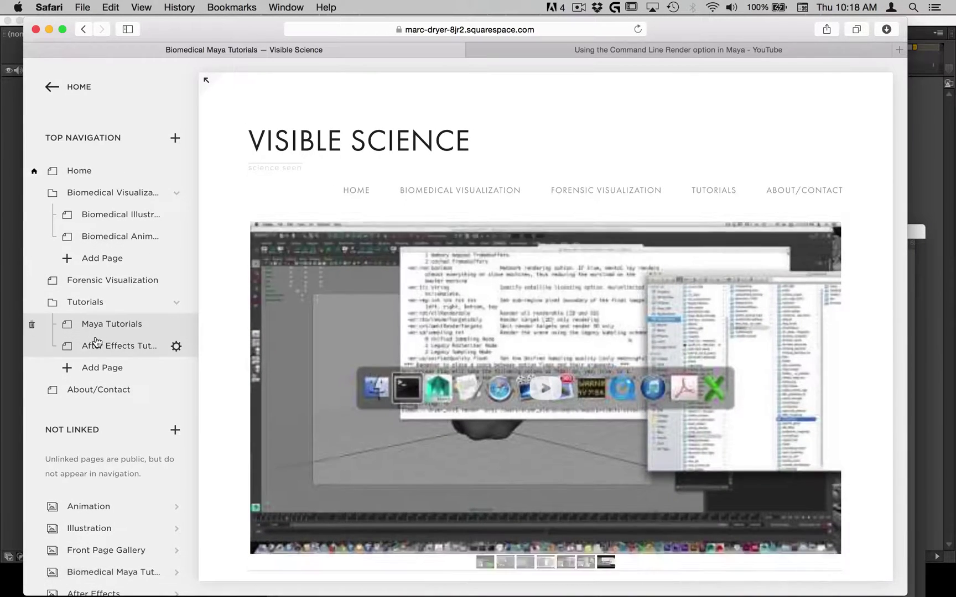
scroll(540, 451, down, 5)
scroll(540, 451, down, 10)
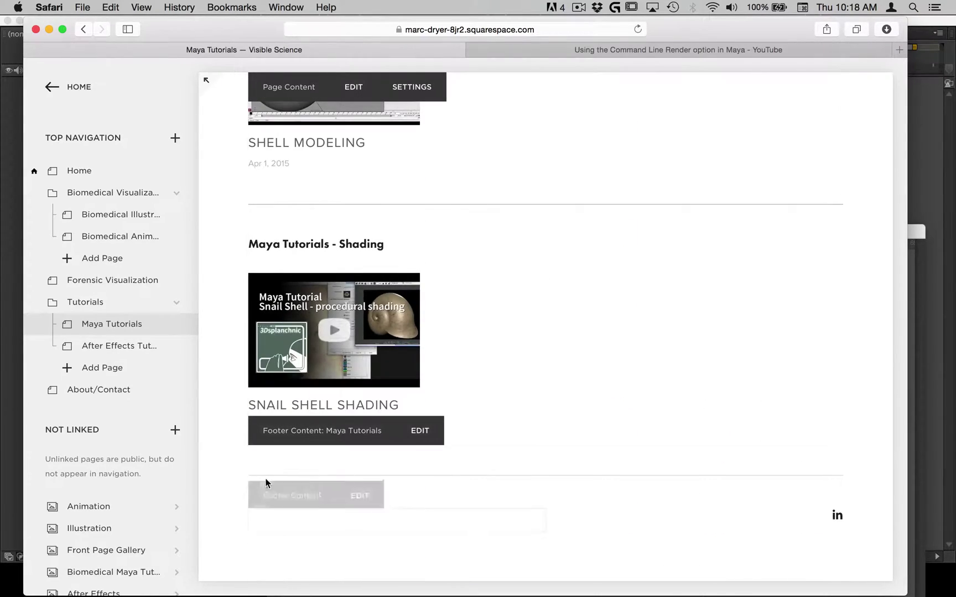
click(346, 93)
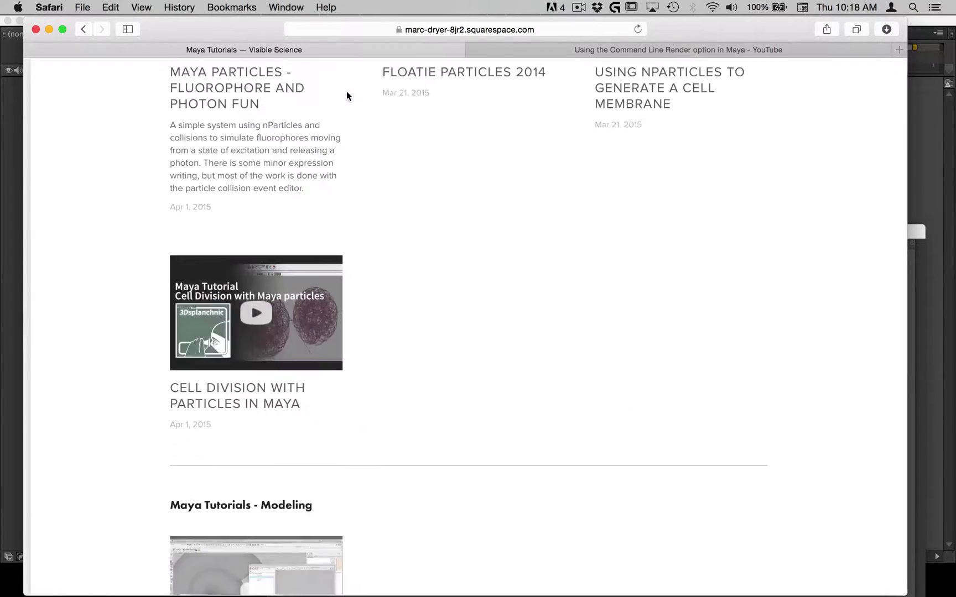
- Insert a Line divider below the Maya Tutorials - Shading section
scroll(395, 502, down, 8)
mouse_move(166, 492)
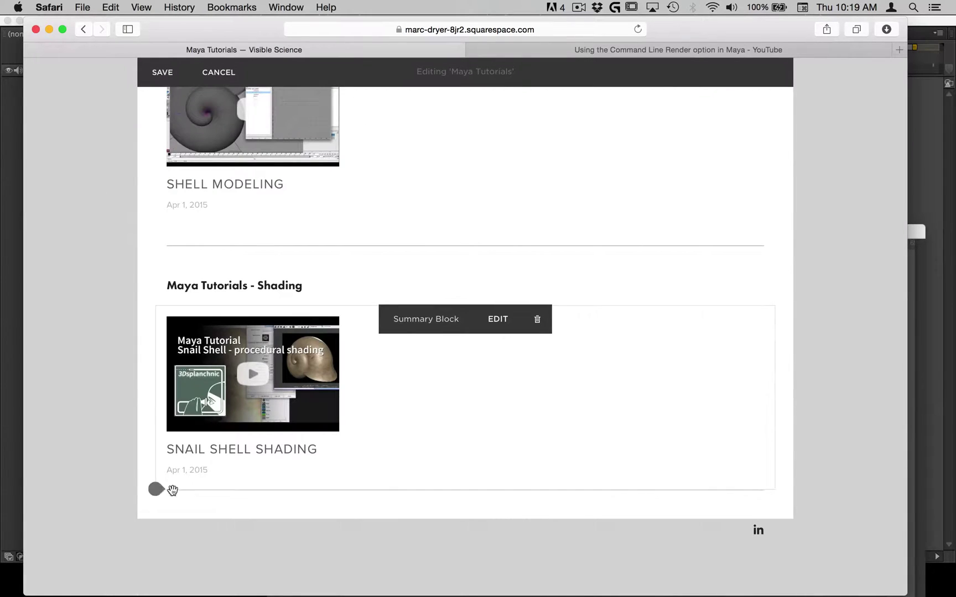
click(157, 489)
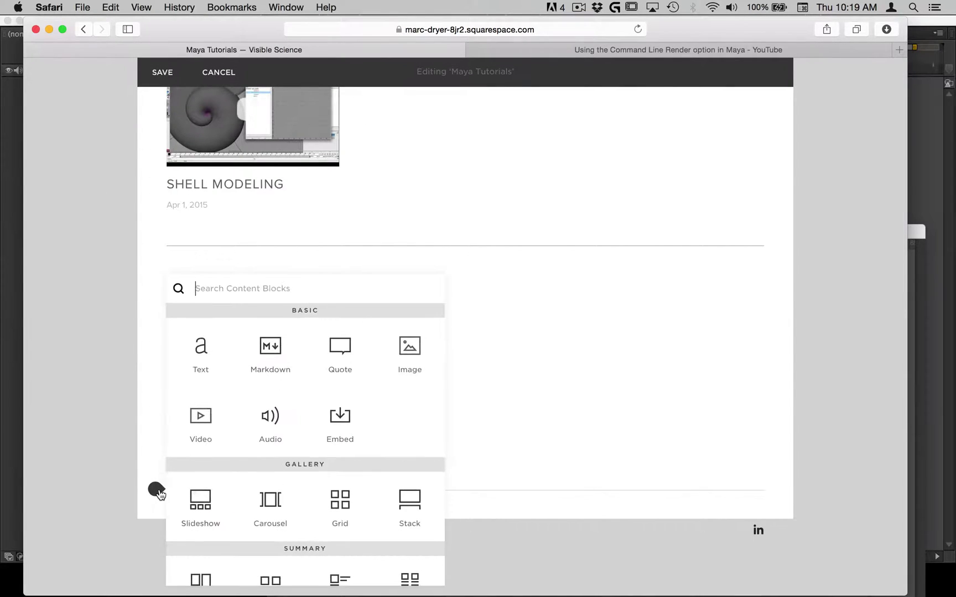
scroll(239, 483, down, 10)
click(267, 330)
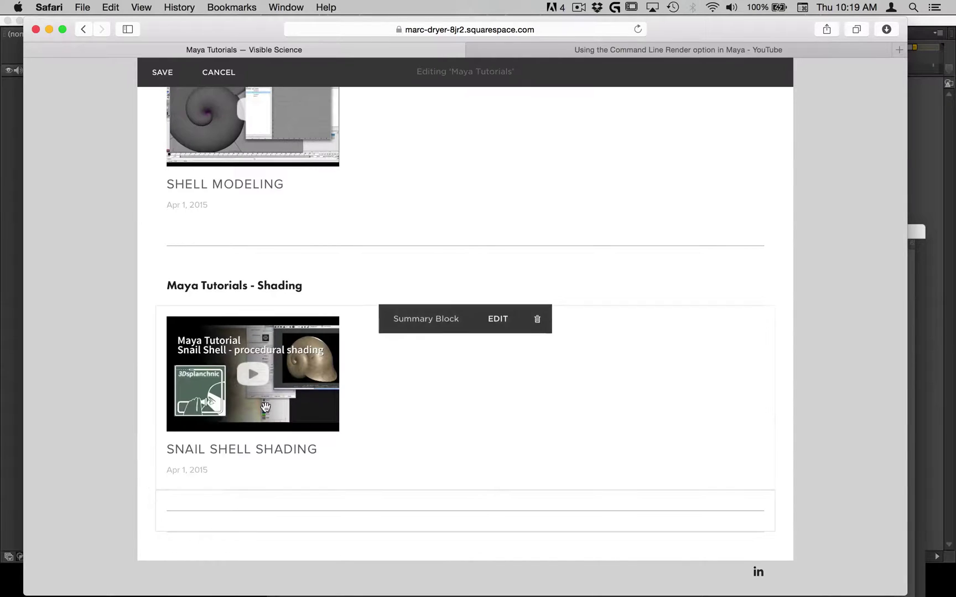
- Add a Summary Grid block beneath the new divider line
click(158, 533)
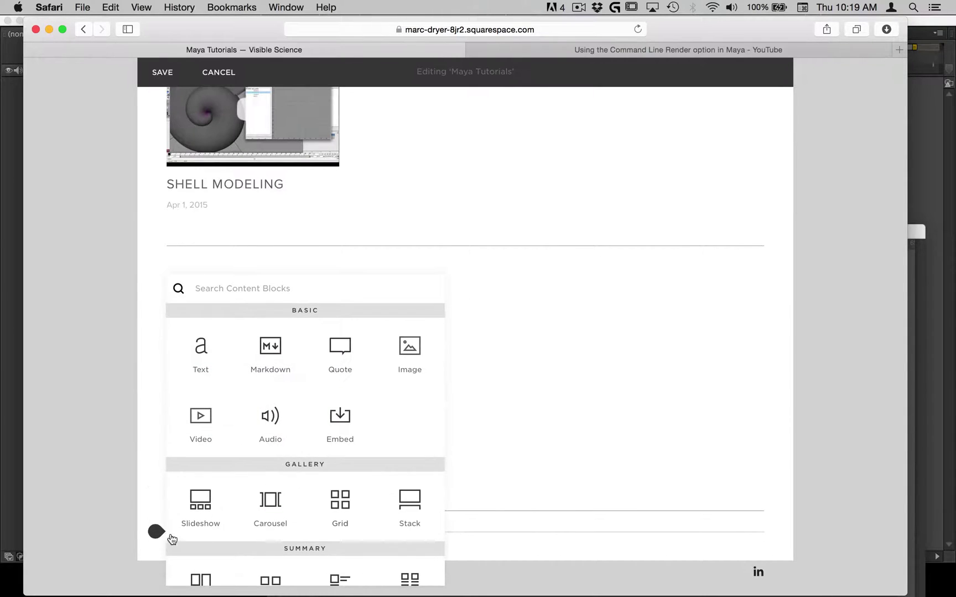
scroll(348, 498, down, 1)
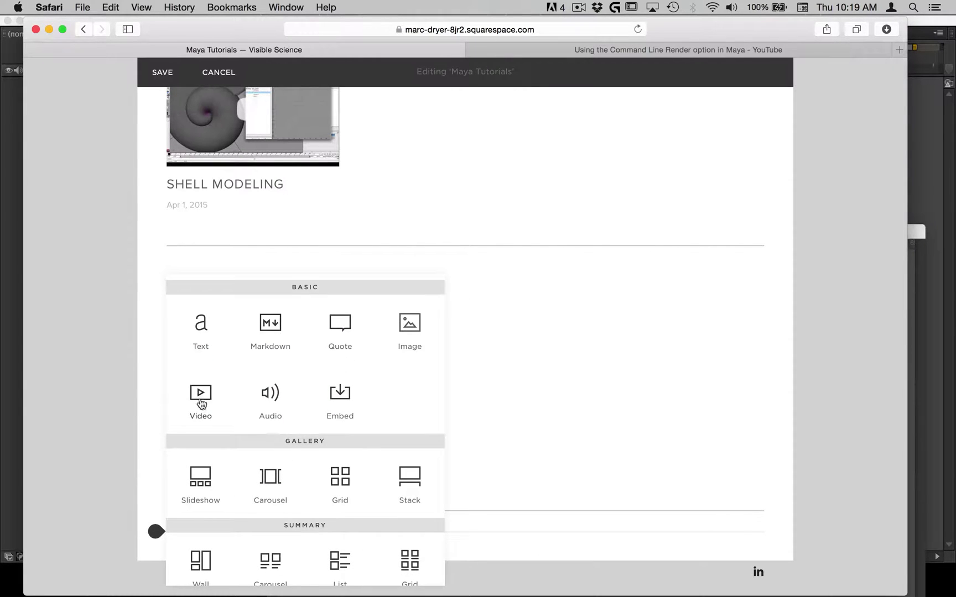
scroll(213, 439, down, 5)
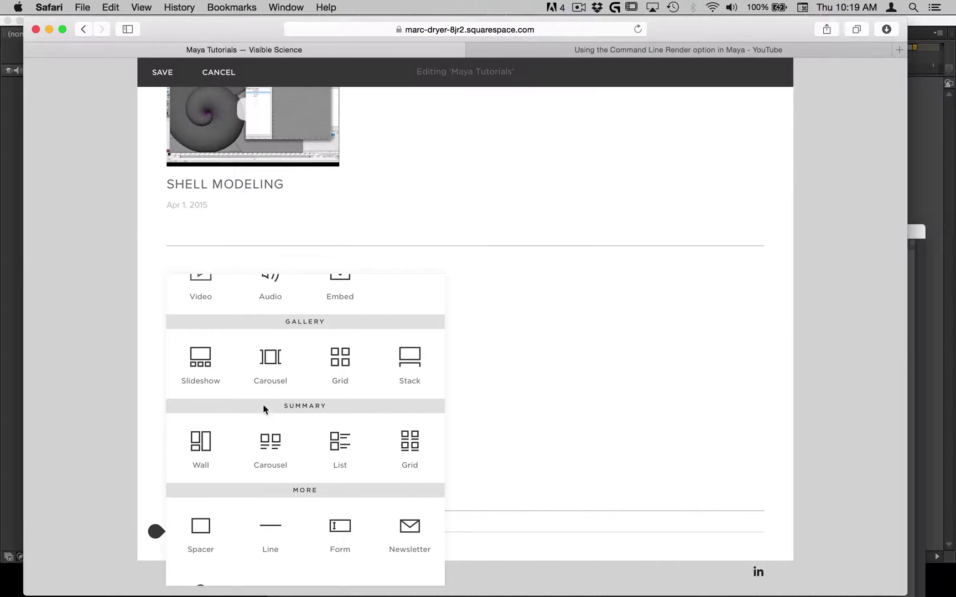
scroll(354, 439, down, 2)
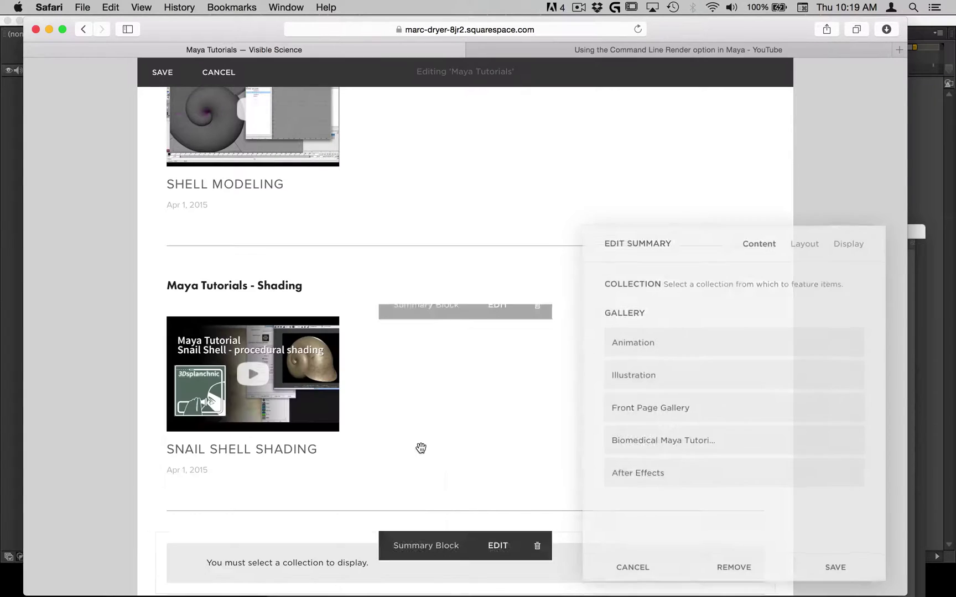
click(414, 407)
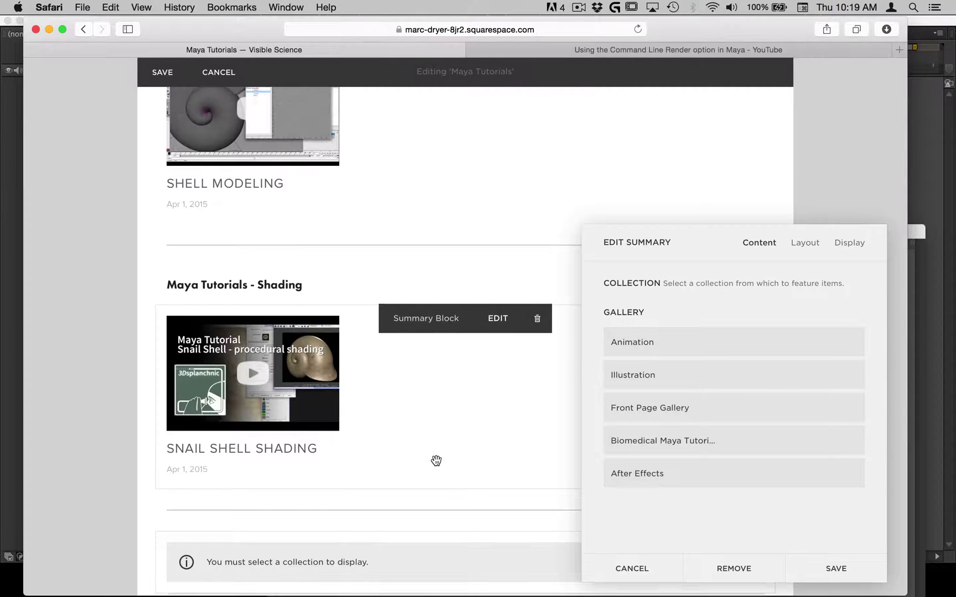
- Set the summary block's content source to the Biomedical Maya Tutorials gallery
scroll(435, 460, down, 3)
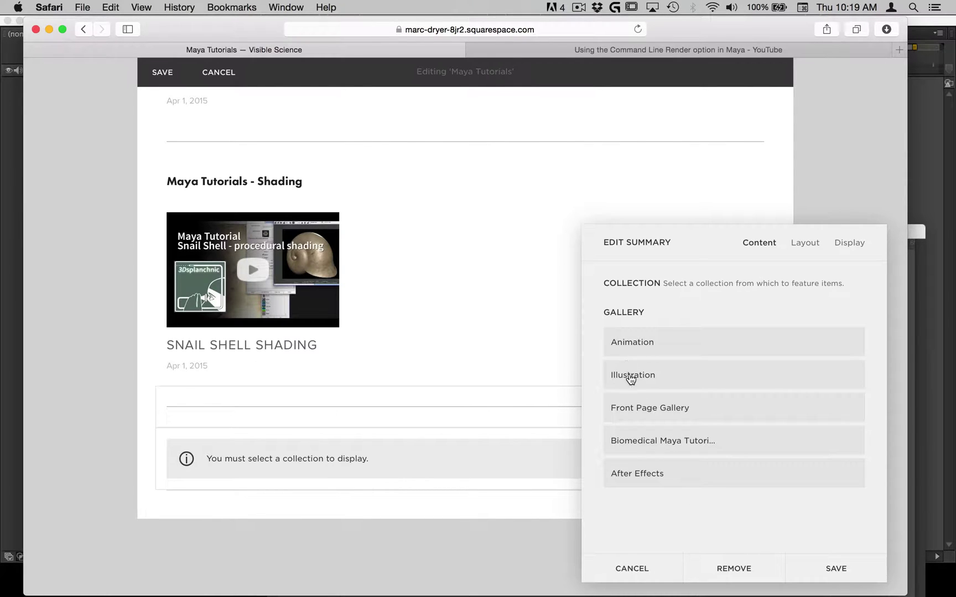
click(645, 444)
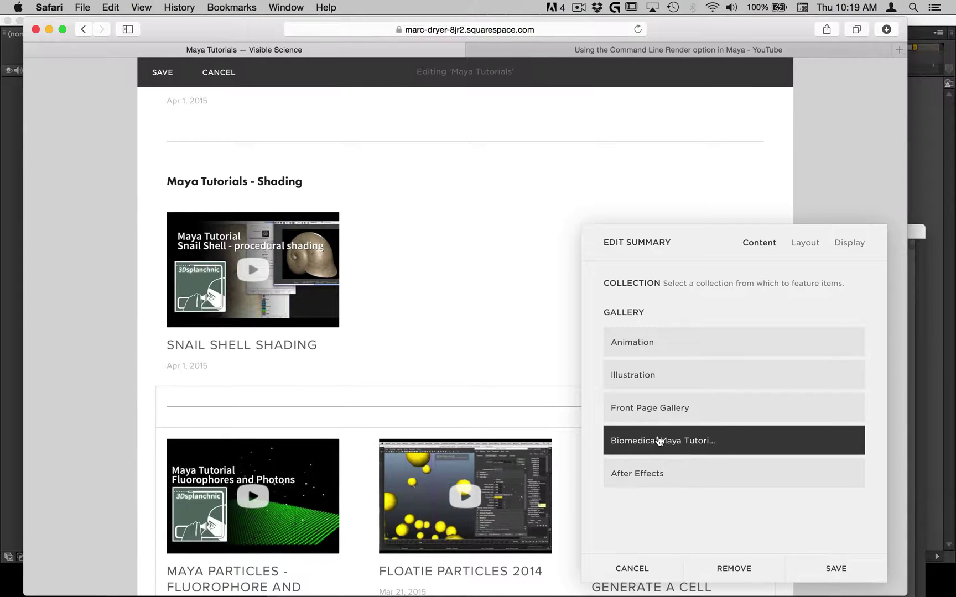
scroll(495, 450, down, 10)
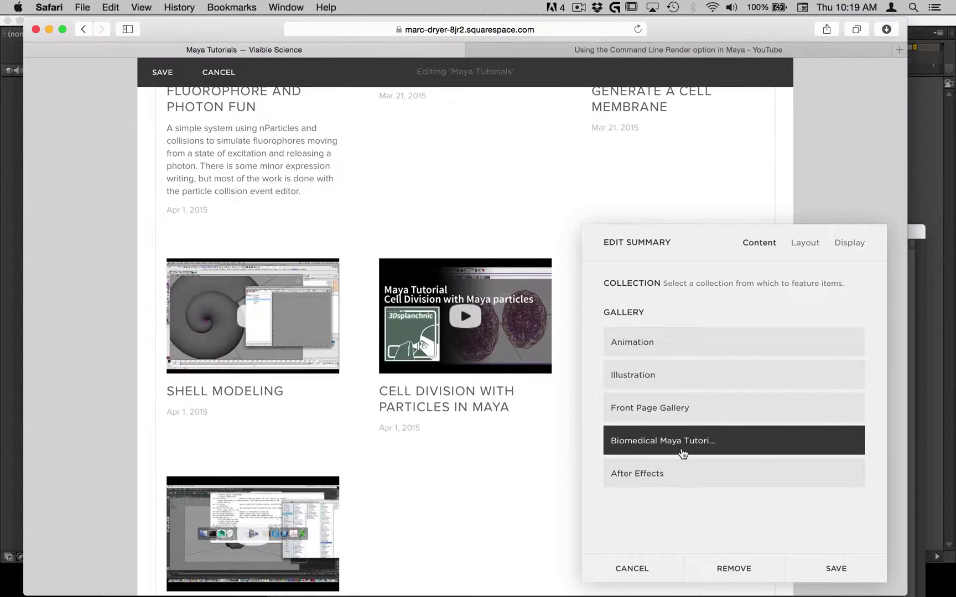
scroll(393, 457, down, 4)
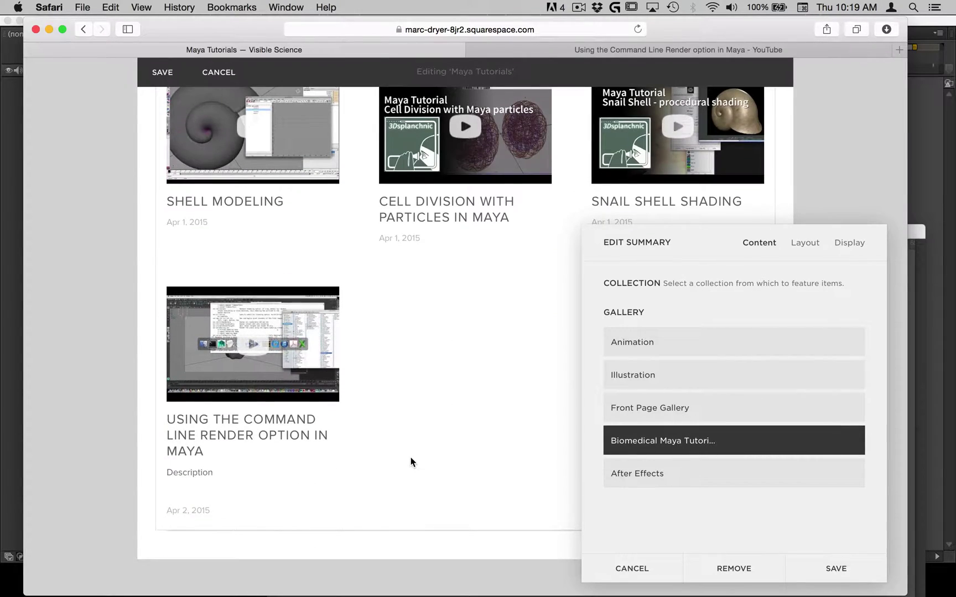
scroll(412, 462, down, 1)
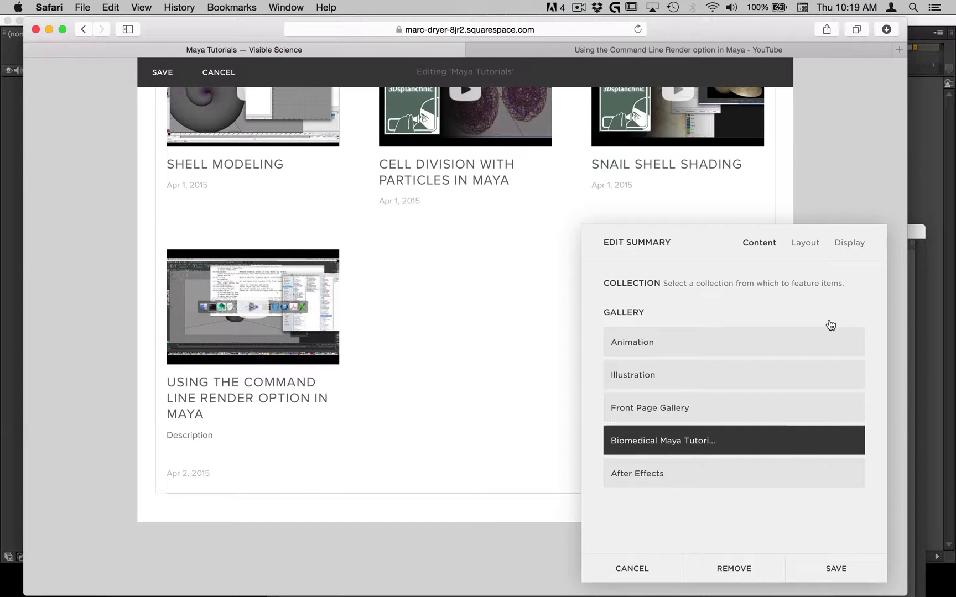
- On the Display options, enter 'rendering' as the Category Filter
click(814, 252)
click(848, 248)
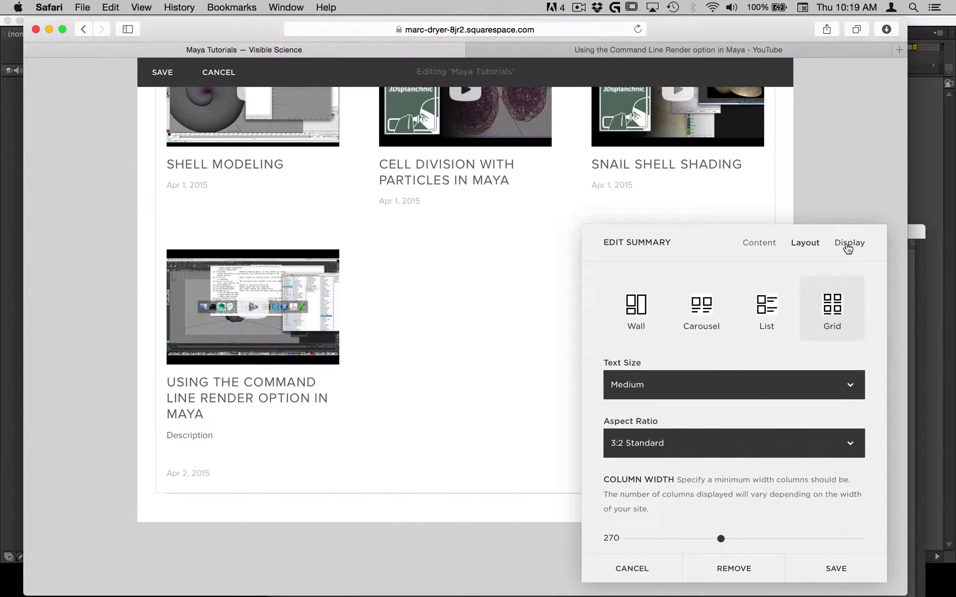
scroll(807, 413, down, 5)
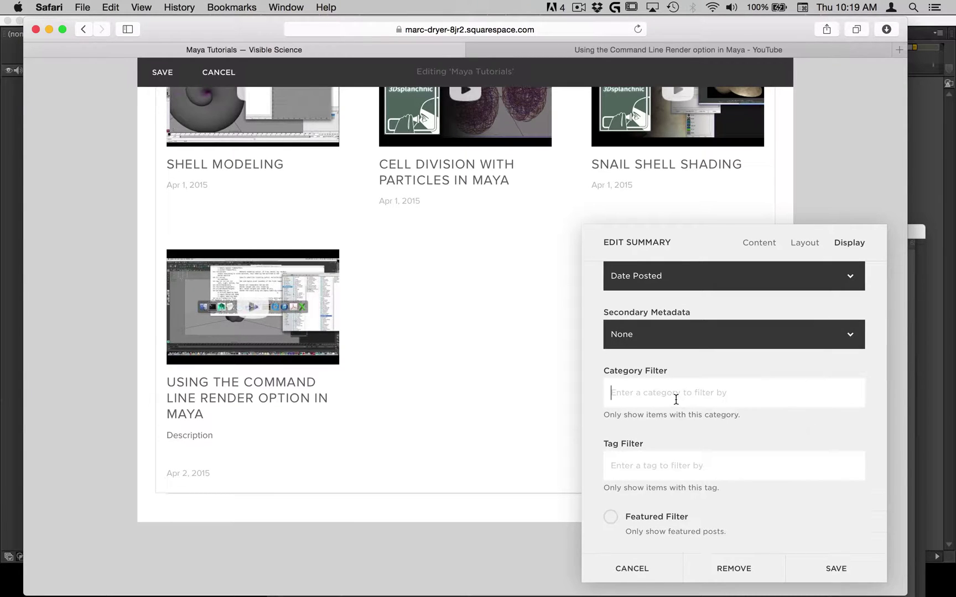
text(rend)
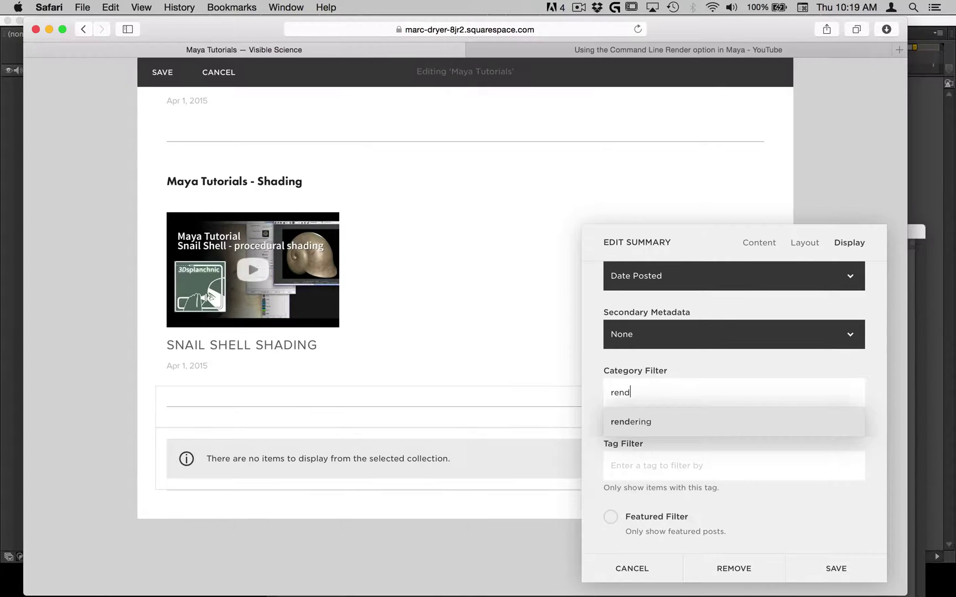
text(ering)
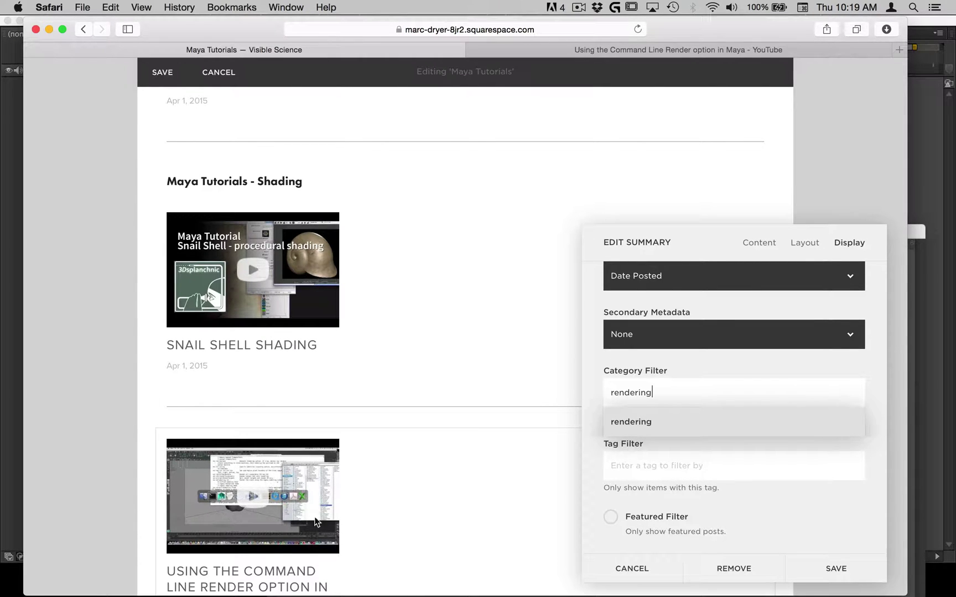
- Save the rendering-filtered summary and insert a new Summary Grid block below it
click(873, 572)
scroll(529, 501, down, 5)
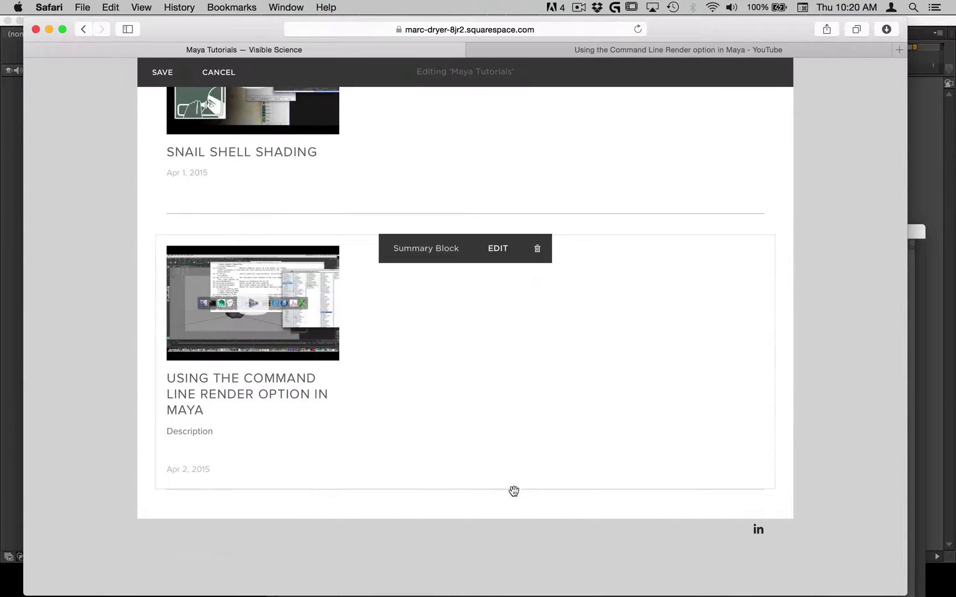
mouse_move(192, 486)
click(158, 490)
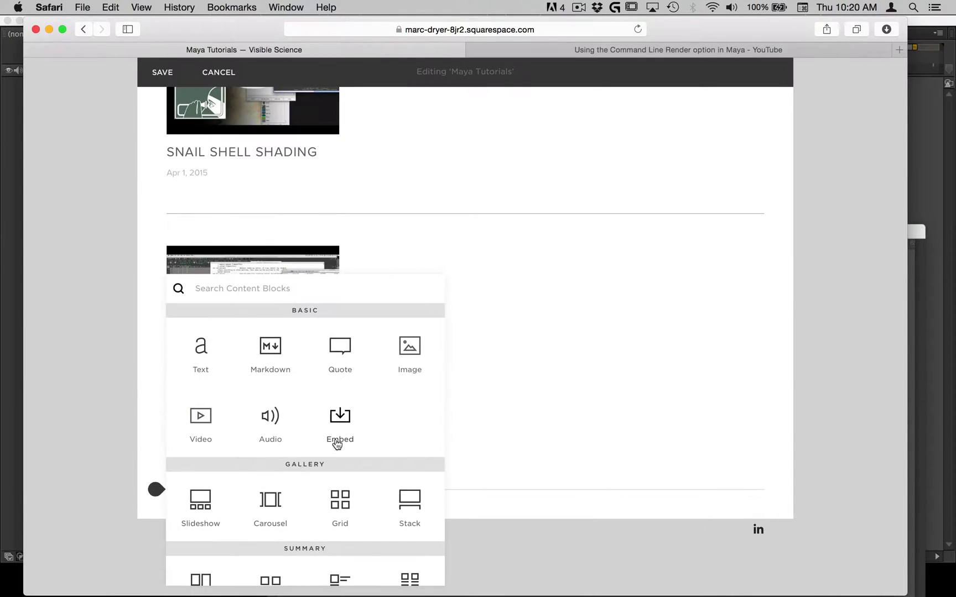
scroll(386, 481, down, 3)
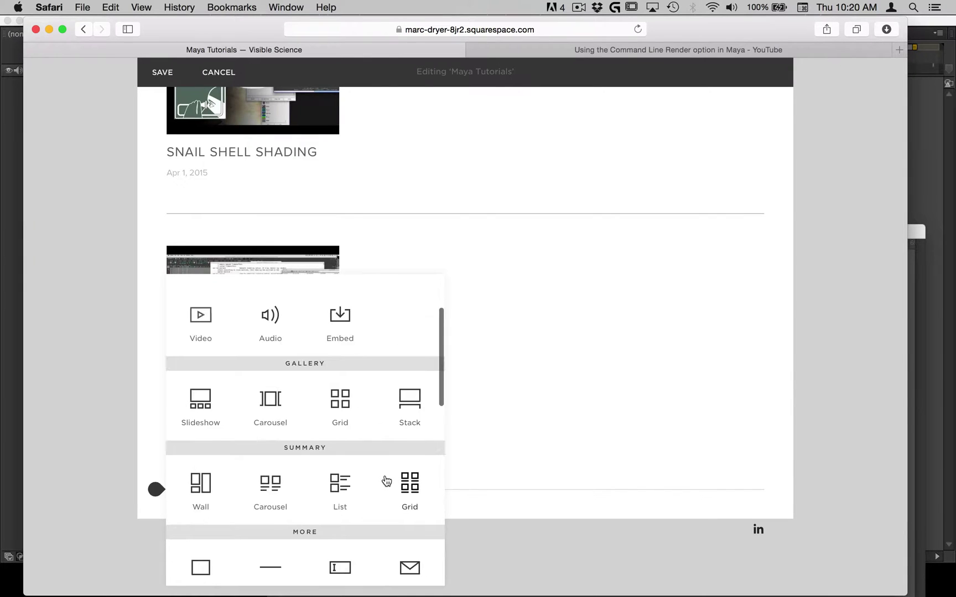
click(409, 487)
- Source the new grid from Biomedical Maya Tutorials, set Category Filter to 'modeling', and save
click(612, 440)
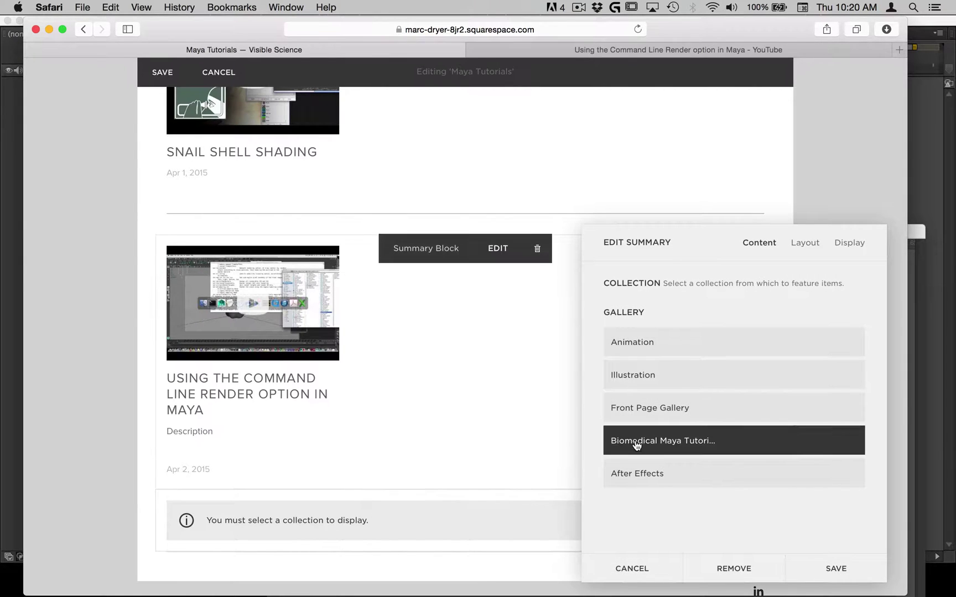
scroll(460, 461, down, 5)
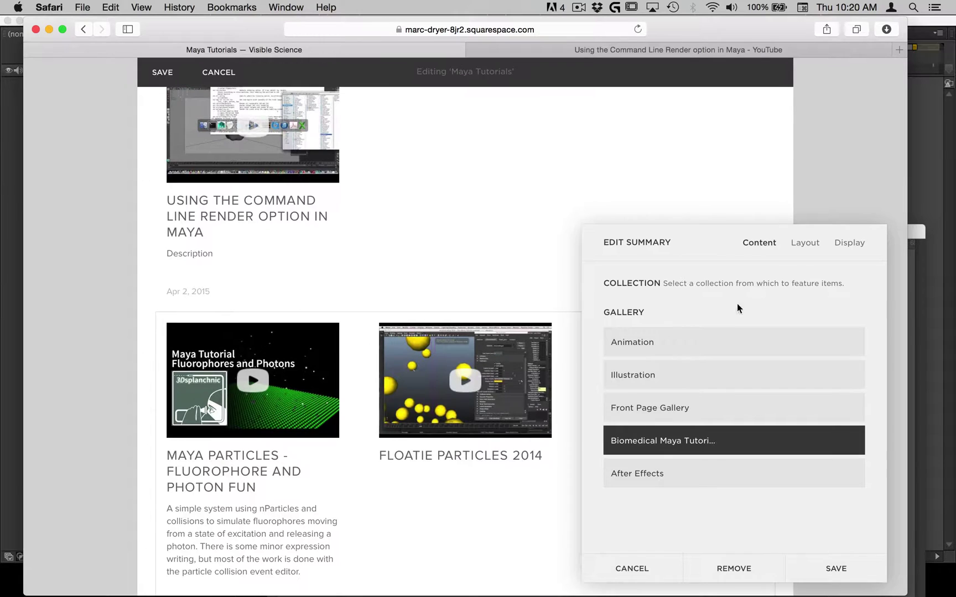
click(849, 244)
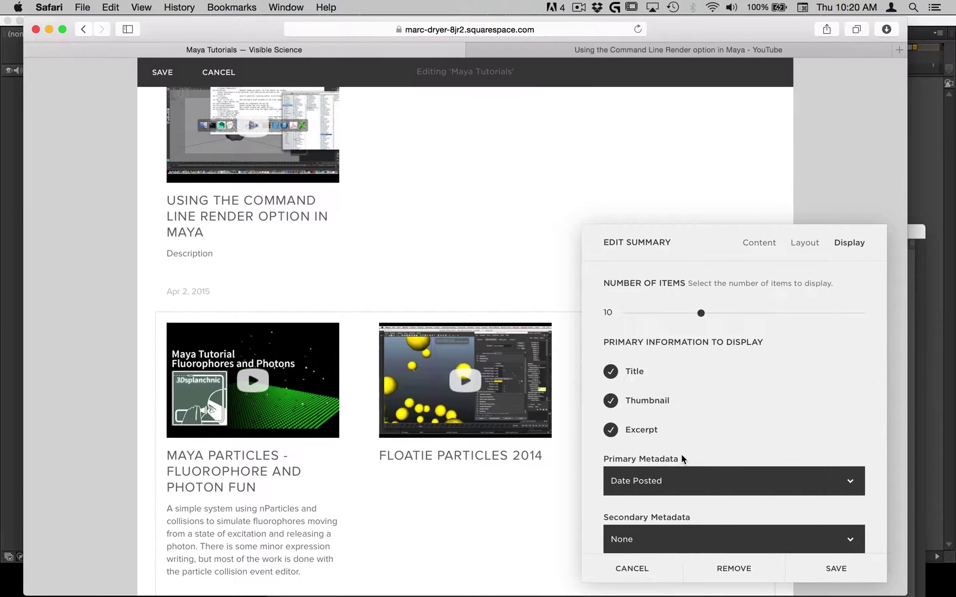
scroll(683, 458, down, 4)
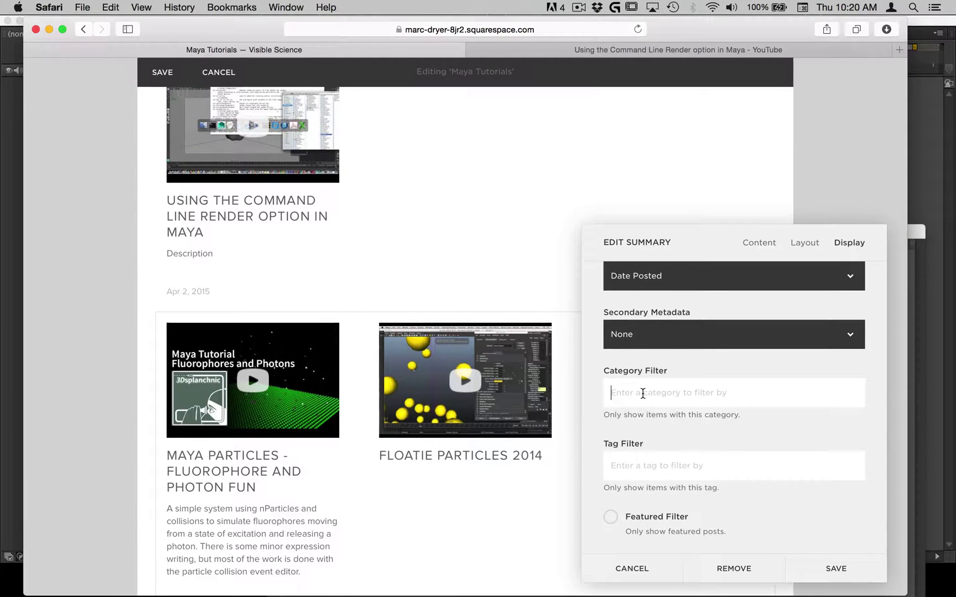
click(643, 393)
text(dyna)
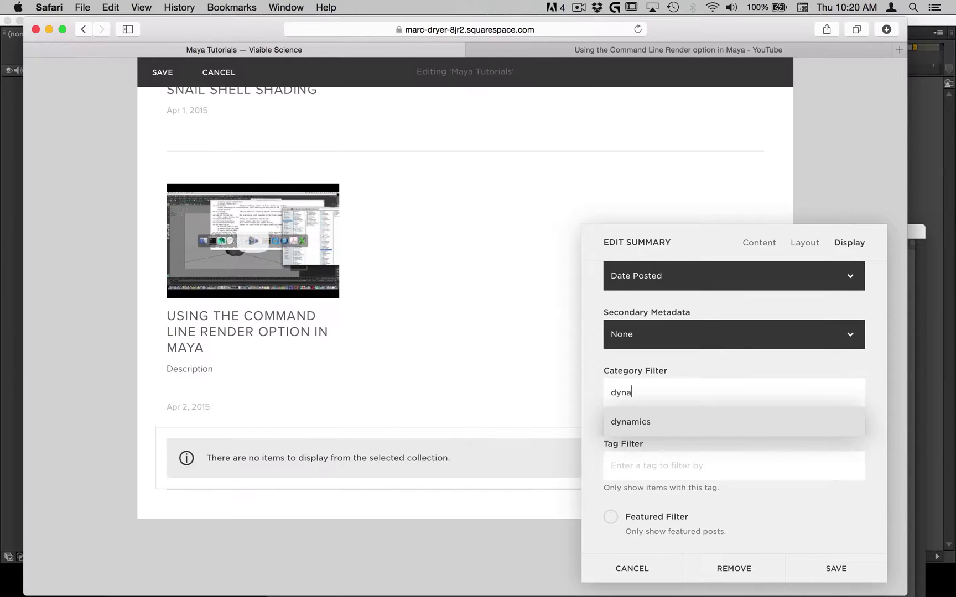
text(mics)
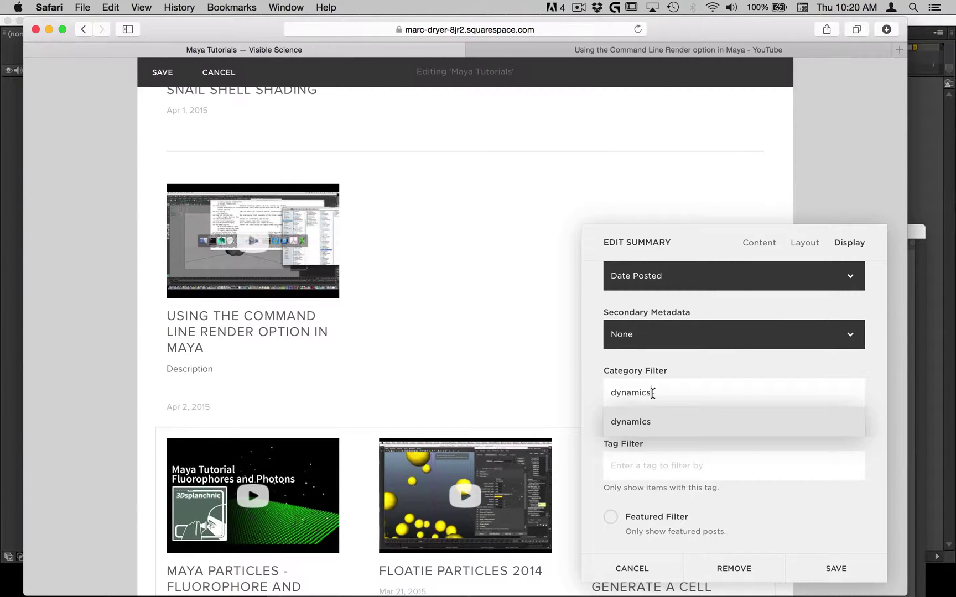
key(super+a)
text(m)
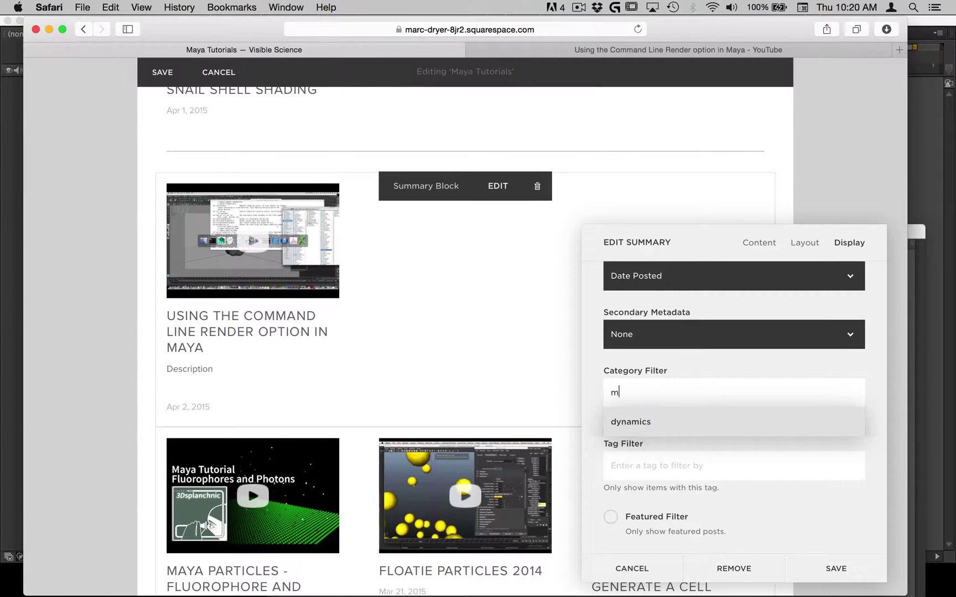
text(odeling)
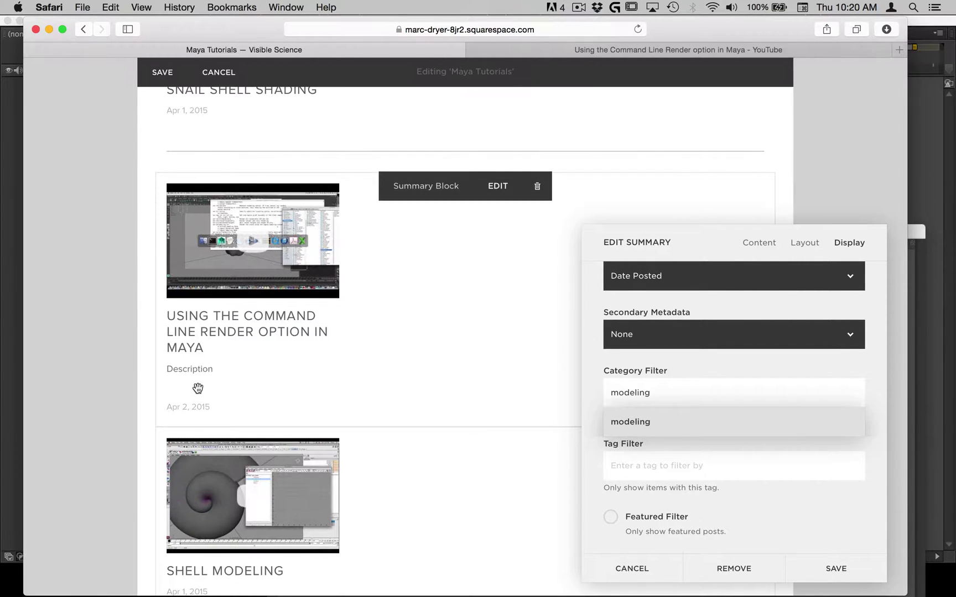
click(864, 573)
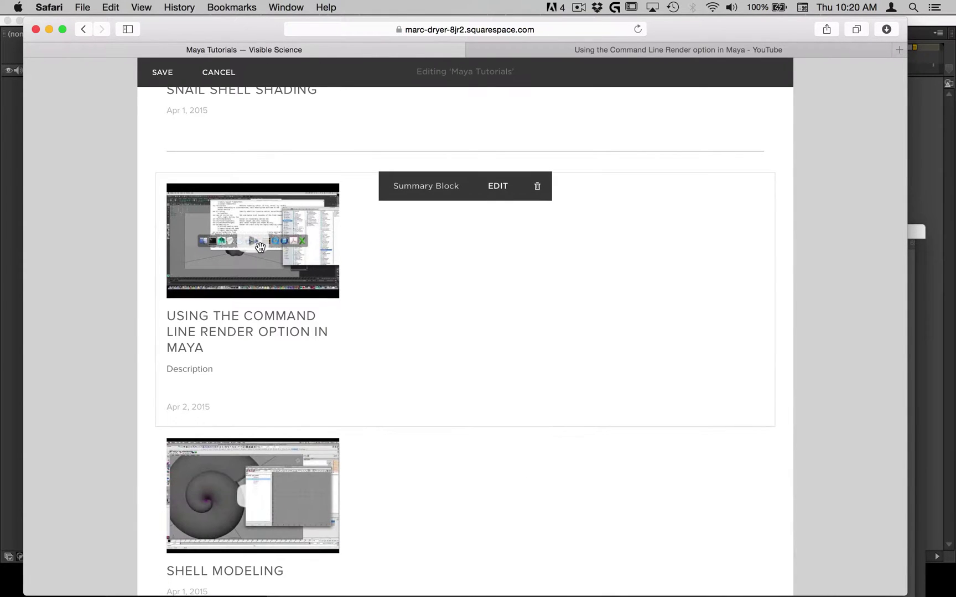
- Save the Maya Tutorials page and test-play the Command Line Render video in its lightbox
click(162, 72)
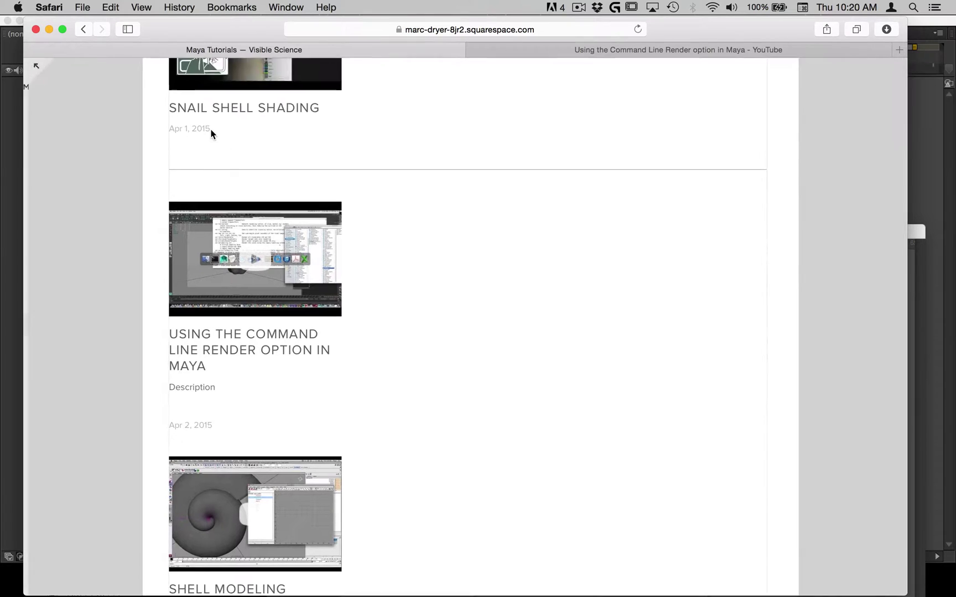
click(331, 277)
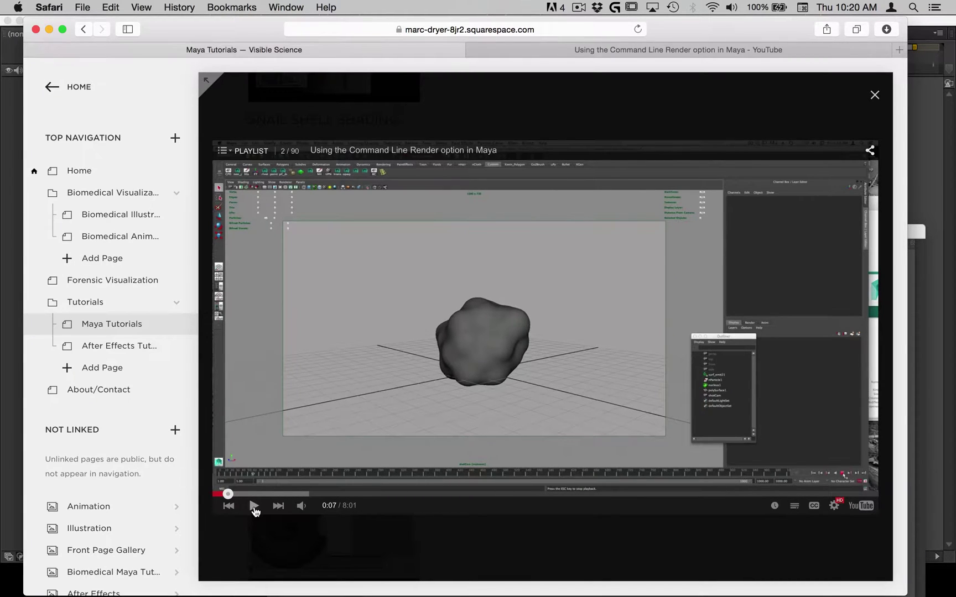
click(870, 97)
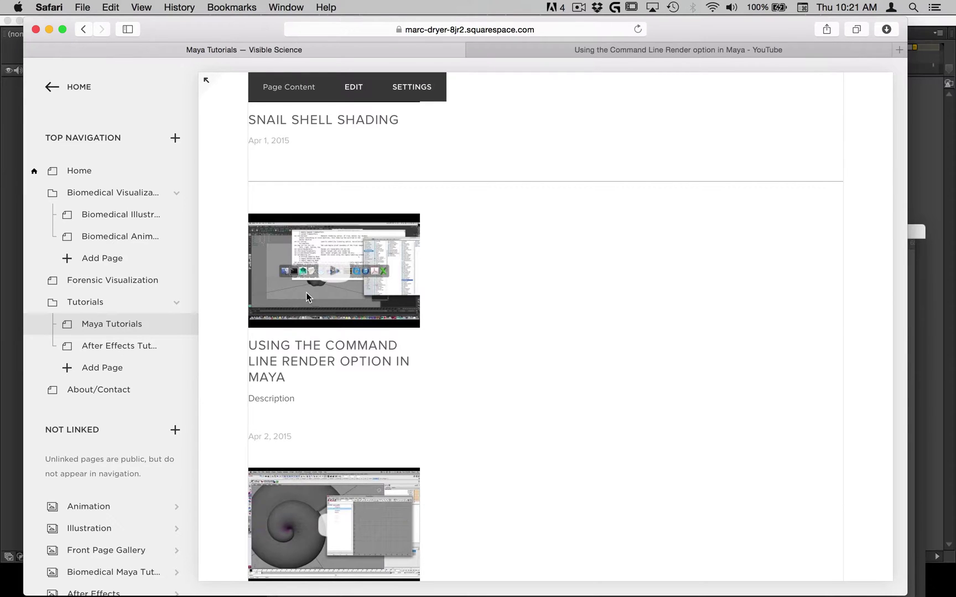
- Find Biomedical Animation under Biomedical Visualization in the Pages list and open it
scroll(141, 506, down, 5)
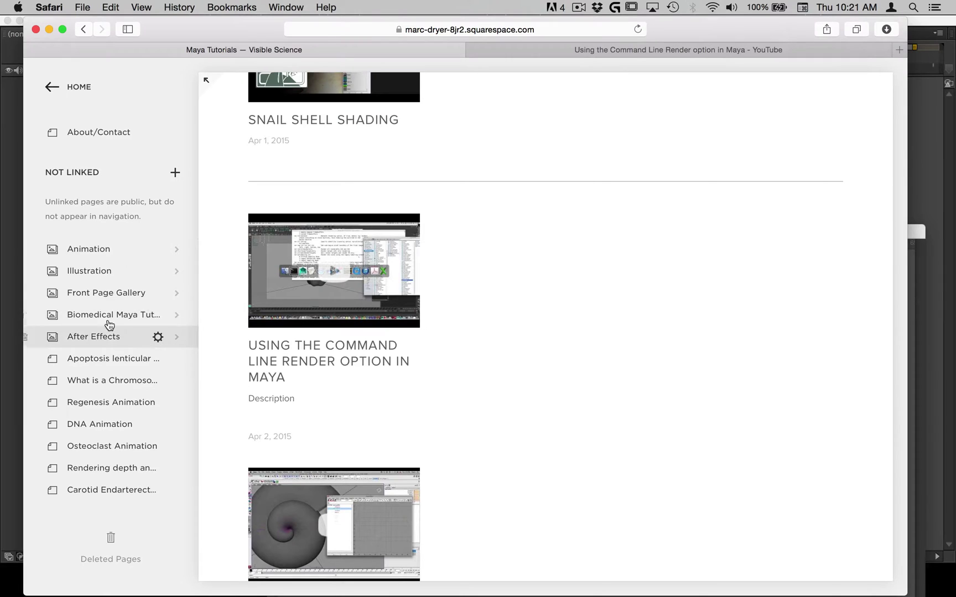
scroll(113, 325, up, 5)
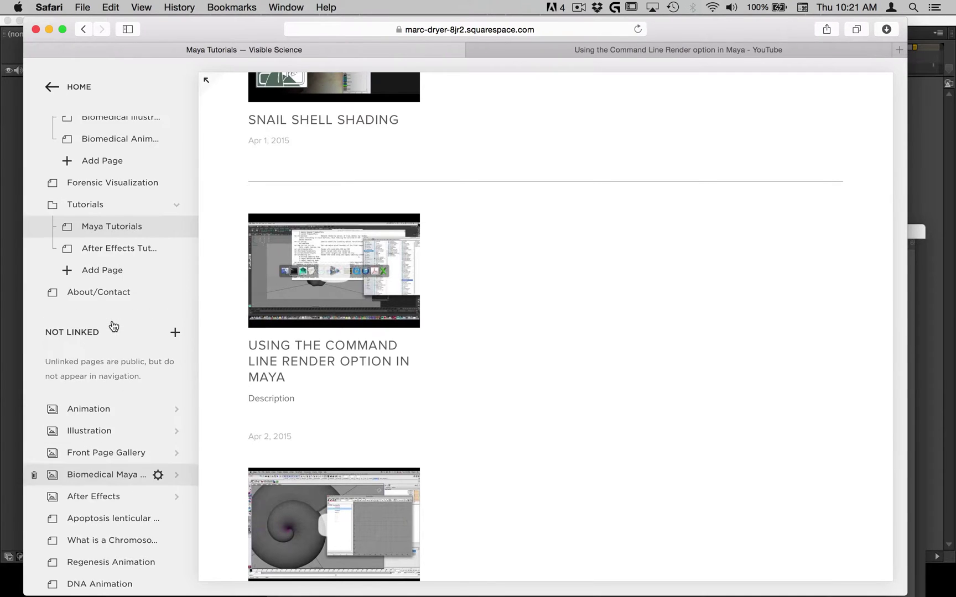
scroll(123, 298, up, 3)
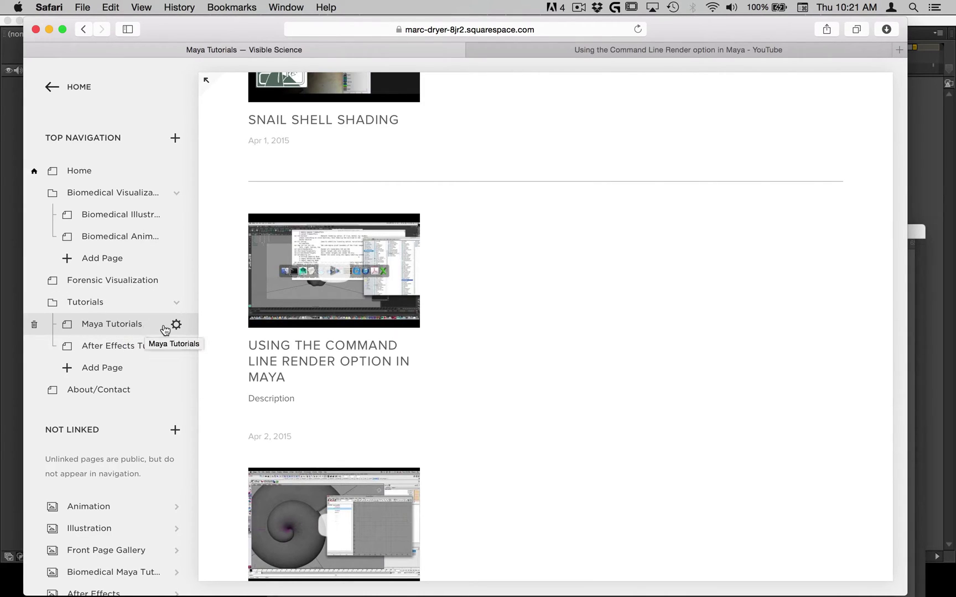
mouse_move(378, 211)
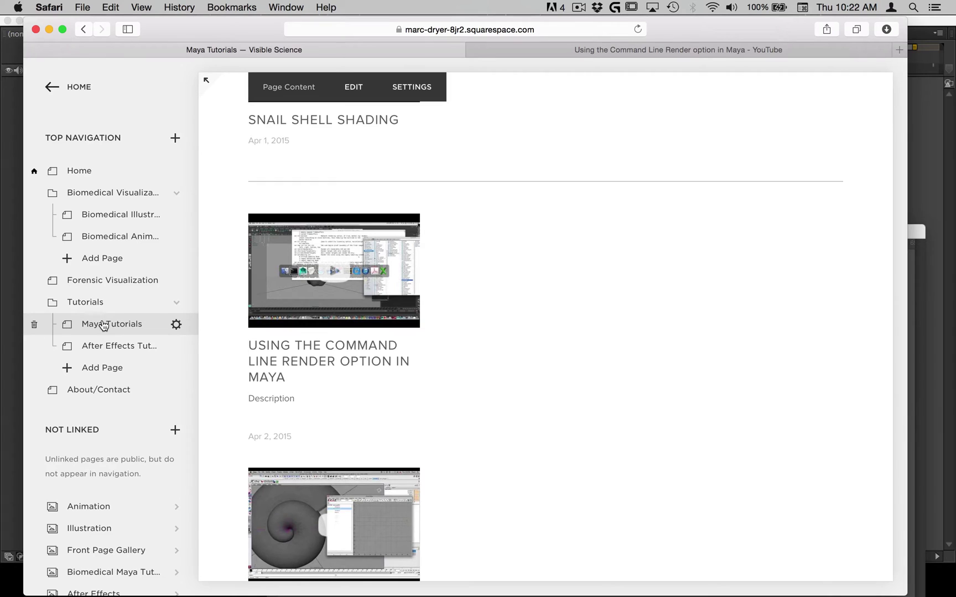
click(108, 238)
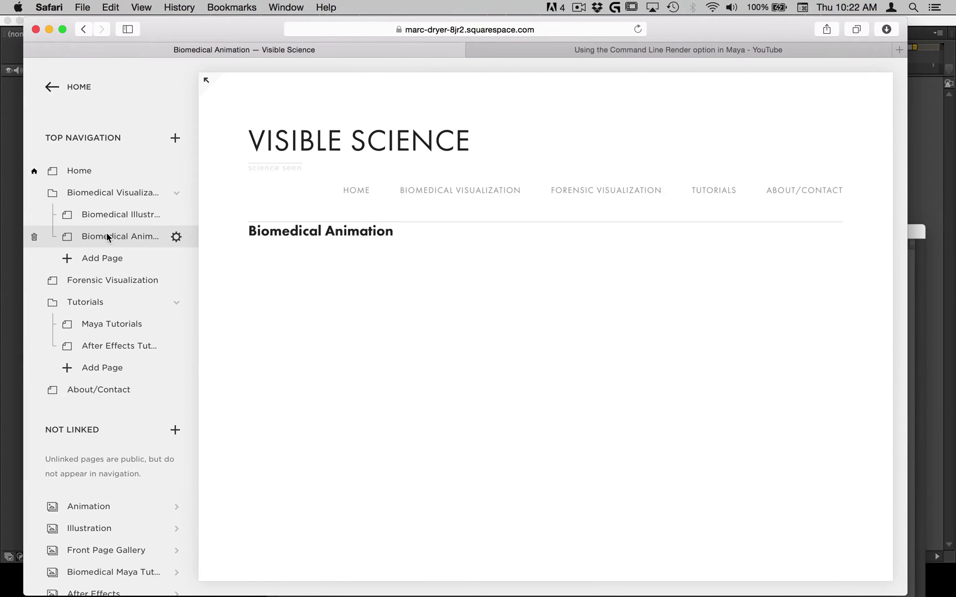